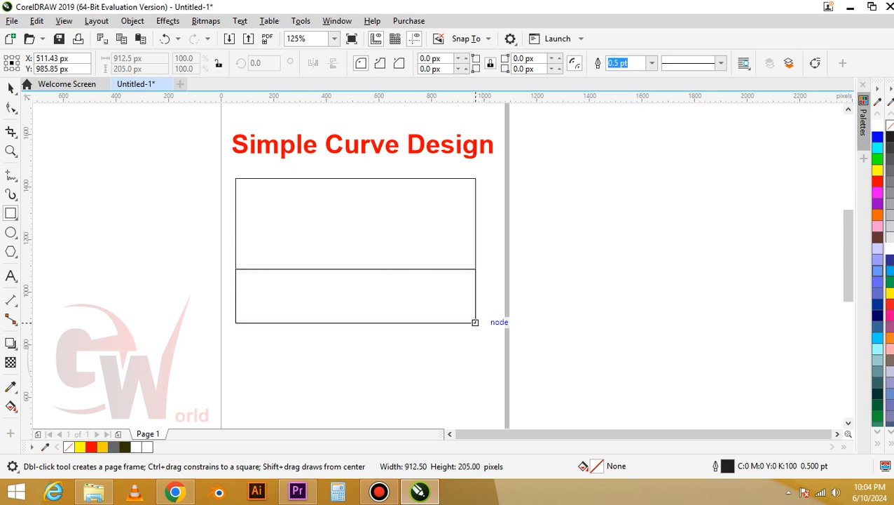
Step: Convert the lower rectangle to curves and turn its straight top edge into a curved segment
scroll(391, 301, "up", 2)
right_click(391, 300)
left_click(445, 116)
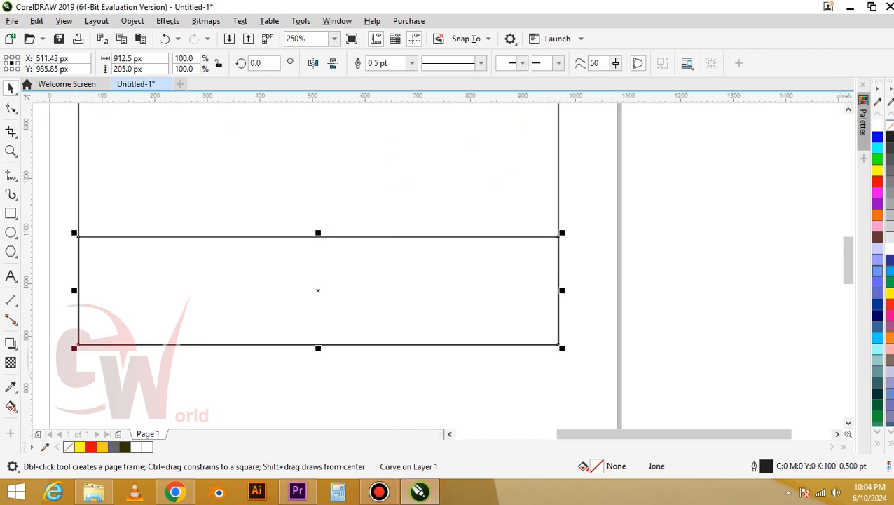
key("F10")
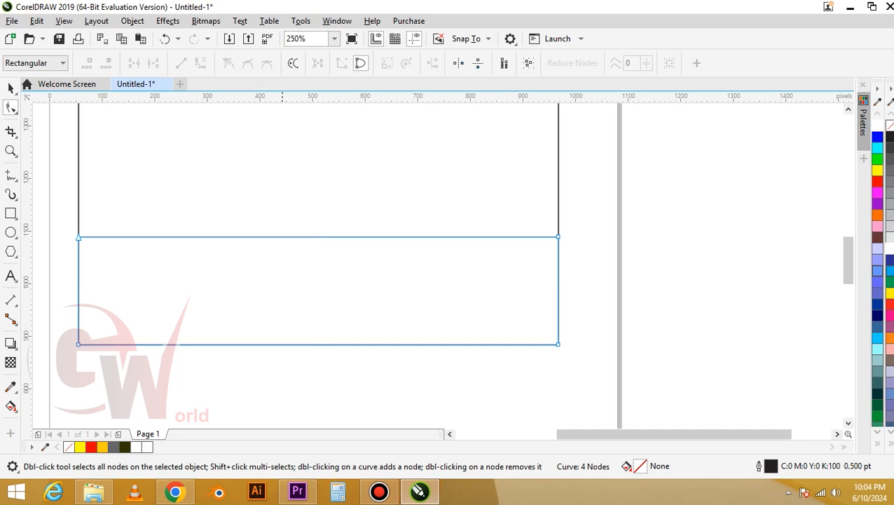
left_click(279, 240)
double_click(276, 239)
left_click_drag(275, 239, 236, 311)
left_click(268, 238)
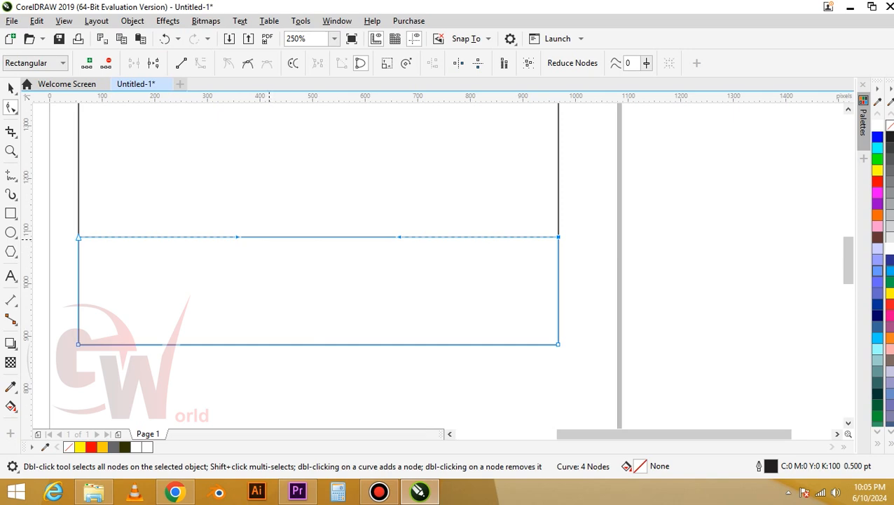
Step: Bend the lower shape's top edge into a wave that dips toward the left and rises to the right corner
left_click_drag(269, 238, 223, 309)
left_click_drag(511, 212, 598, 255)
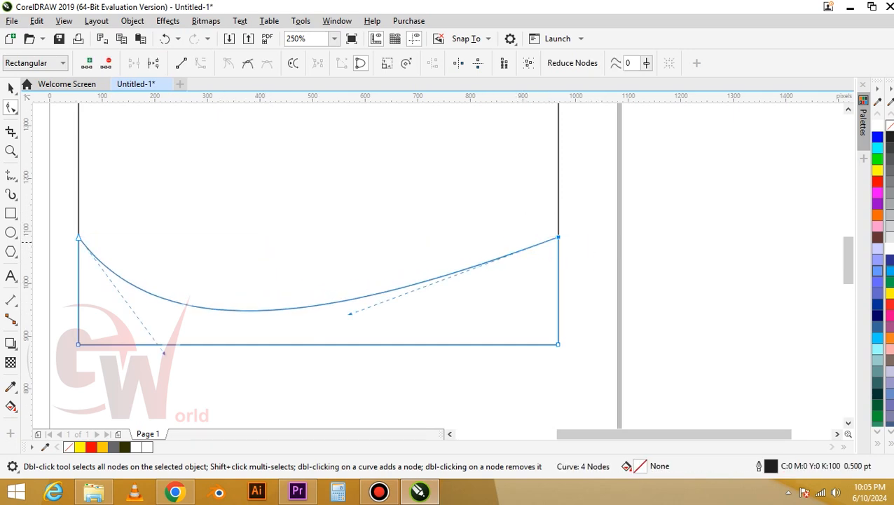
left_click_drag(350, 313, 341, 279)
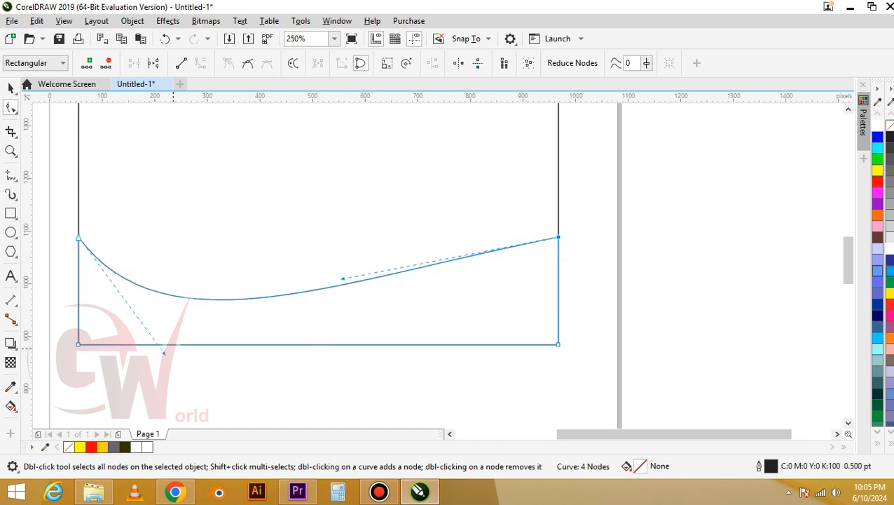
left_click_drag(163, 352, 180, 397)
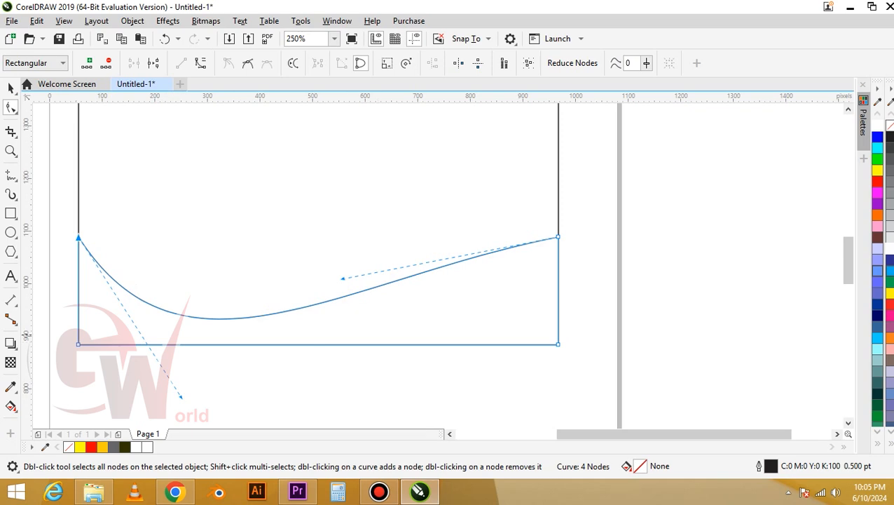
Step: Duplicate the wave shape in place, undoing the trial offset of the copy
key("space")
key("KP_Add")
left_click_drag(436, 301, 439, 336)
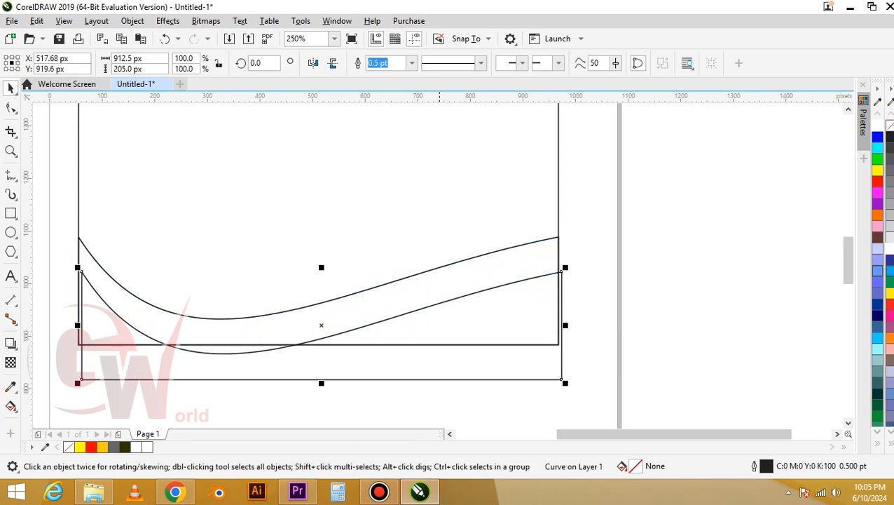
key("ctrl+z")
Step: Raise the duplicate's upper-right corner node along the frame's side and extend the left curve handle to reshape its wave
key("F10")
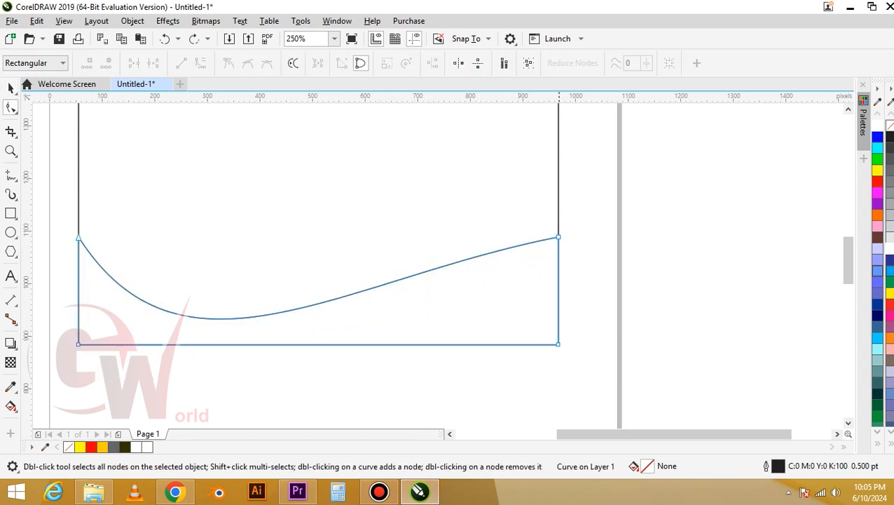
left_click_drag(558, 237, 559, 193)
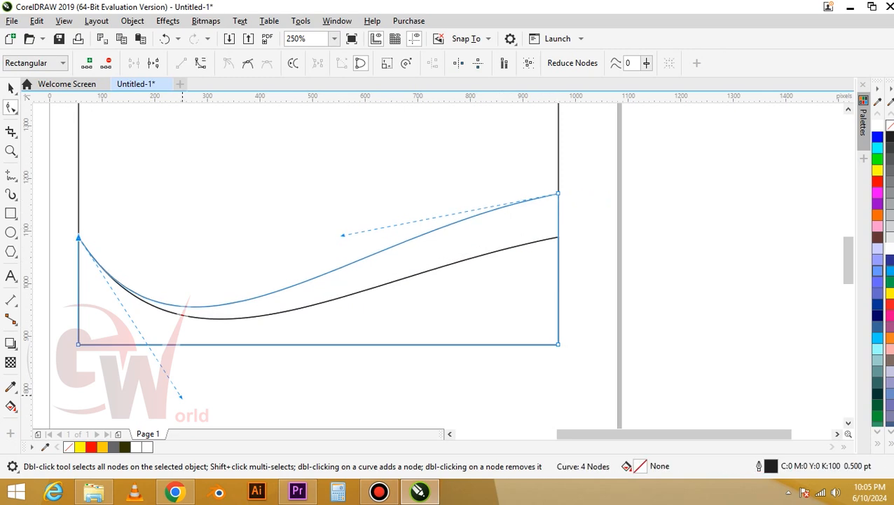
left_click_drag(181, 397, 216, 405)
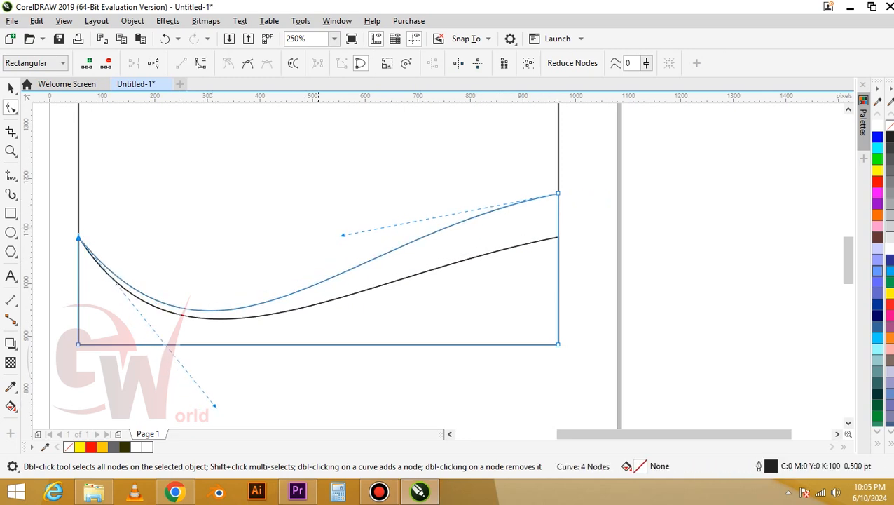
left_click(400, 210)
key("space")
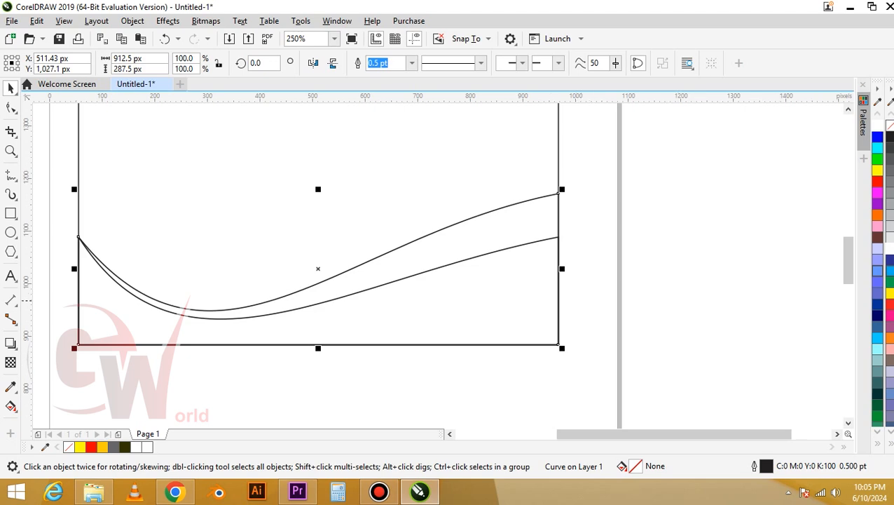
Step: Lower the duplicate's upper-left node slightly and adjust both curve handles so its wave crosses the original near the left side
double_click(251, 307)
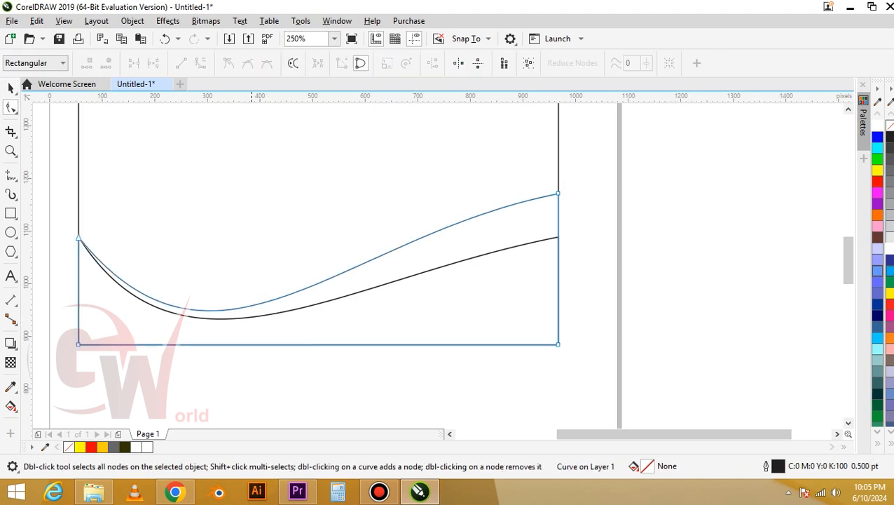
left_click_drag(40, 259, 32, 262)
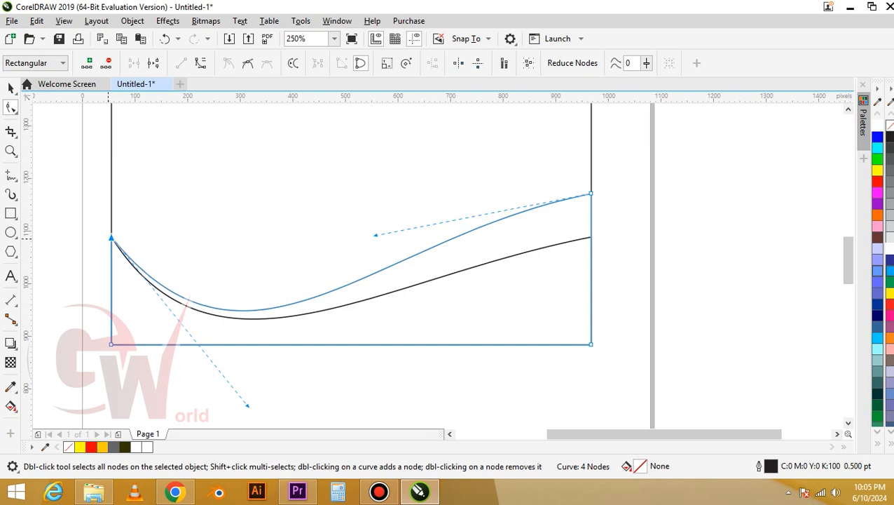
left_click_drag(111, 238, 111, 245)
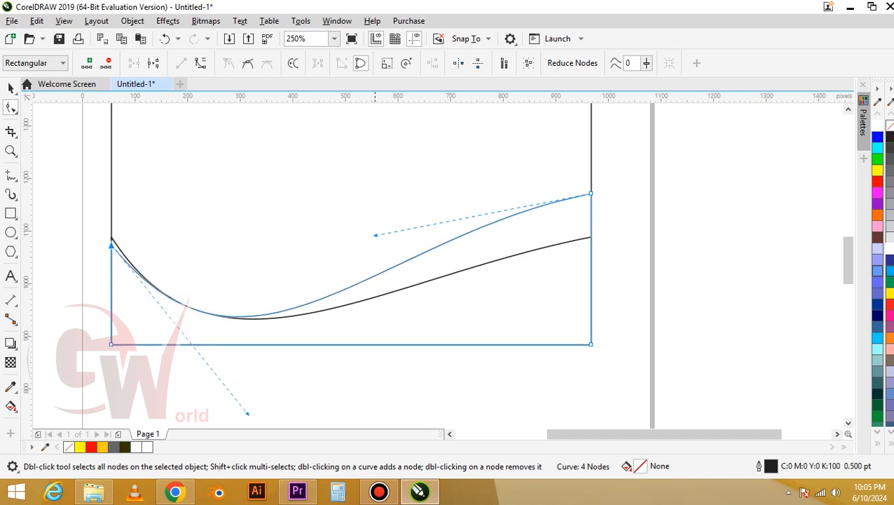
left_click_drag(376, 235, 342, 230)
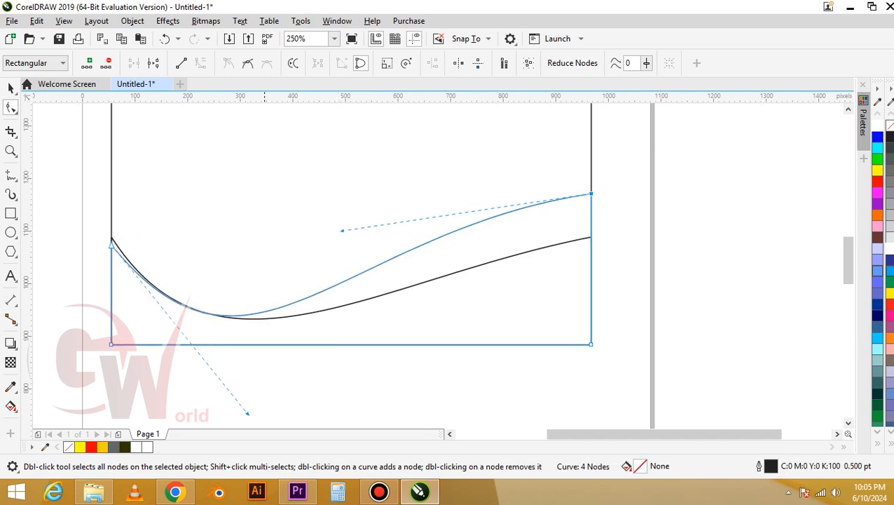
left_click_drag(247, 413, 275, 414)
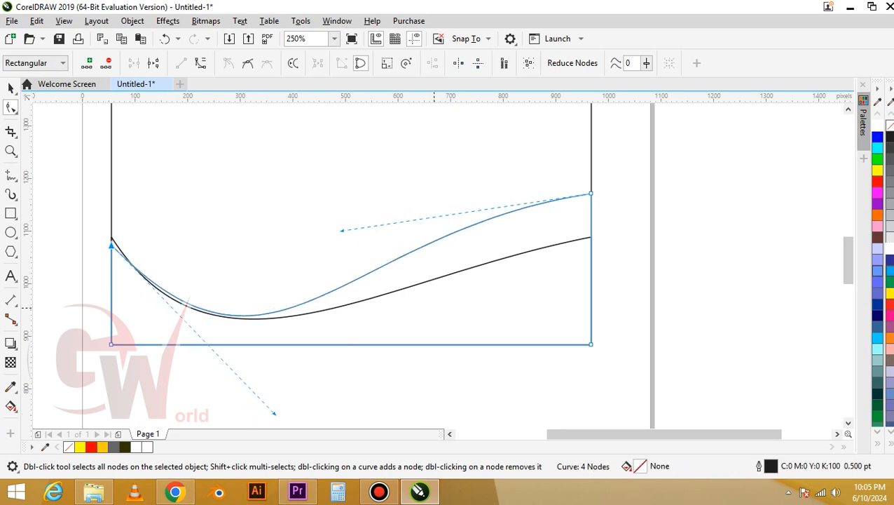
left_click_drag(342, 231, 329, 234)
key("space")
Step: Fill the original lower wave shape with amber (#FFCC00)
left_click(491, 301)
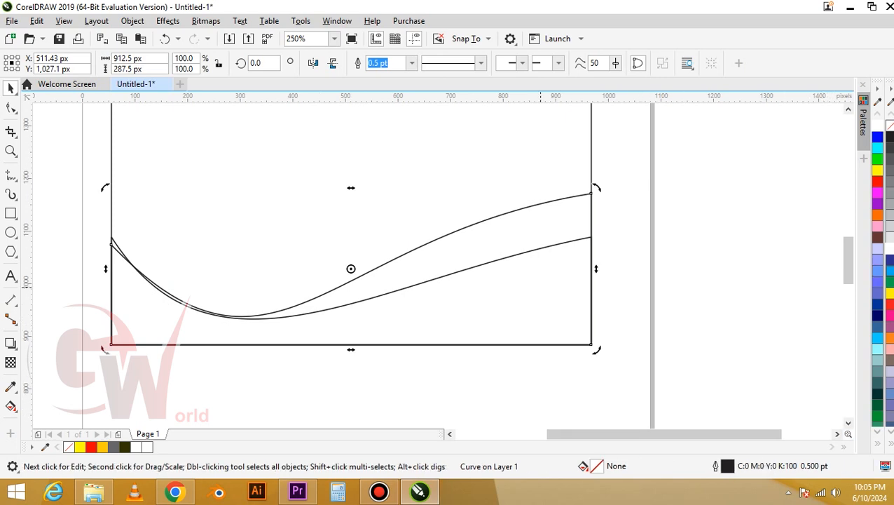
left_click(540, 287, "alt")
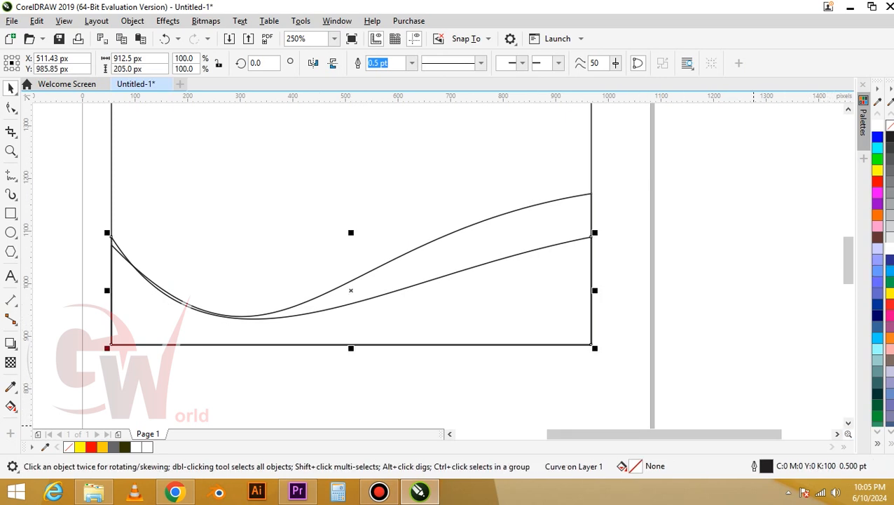
left_click(877, 442)
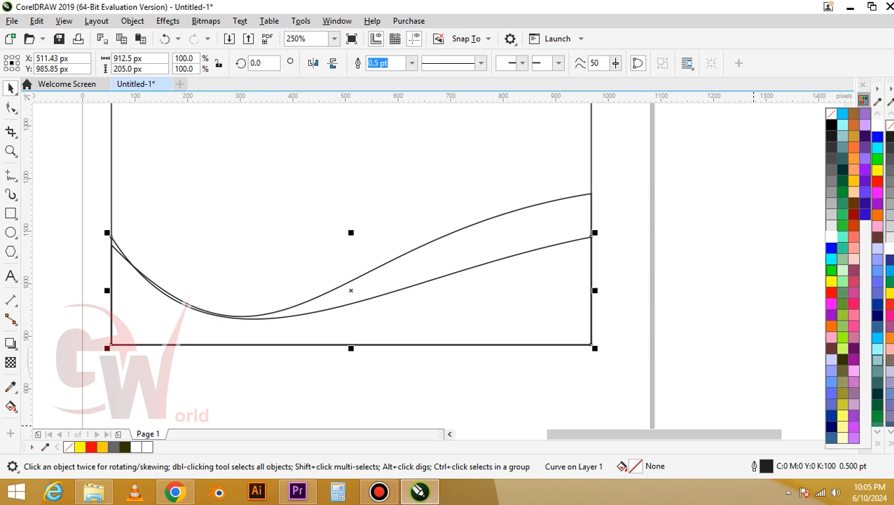
left_click(846, 175)
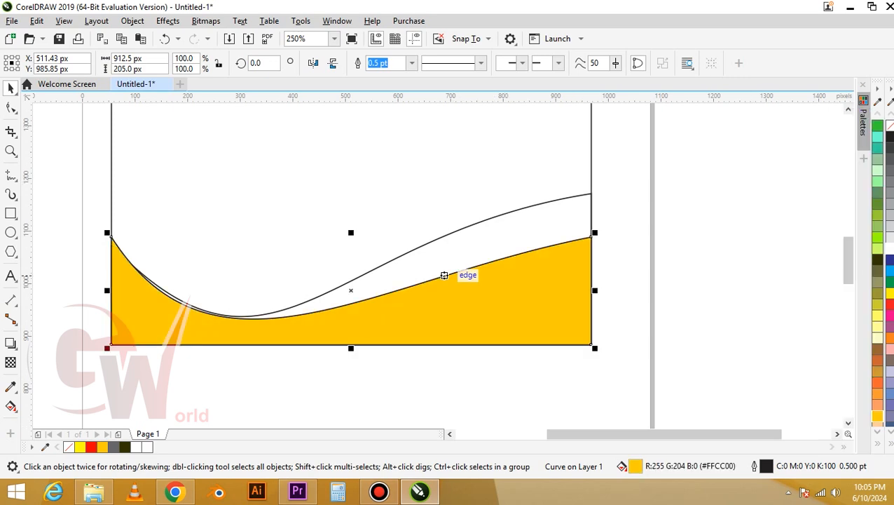
Step: Apply an elliptical fountain fill to the amber wave, centred in its lower middle and extending to the right
key("g")
left_click_drag(334, 318, 517, 313)
left_click(235, 63)
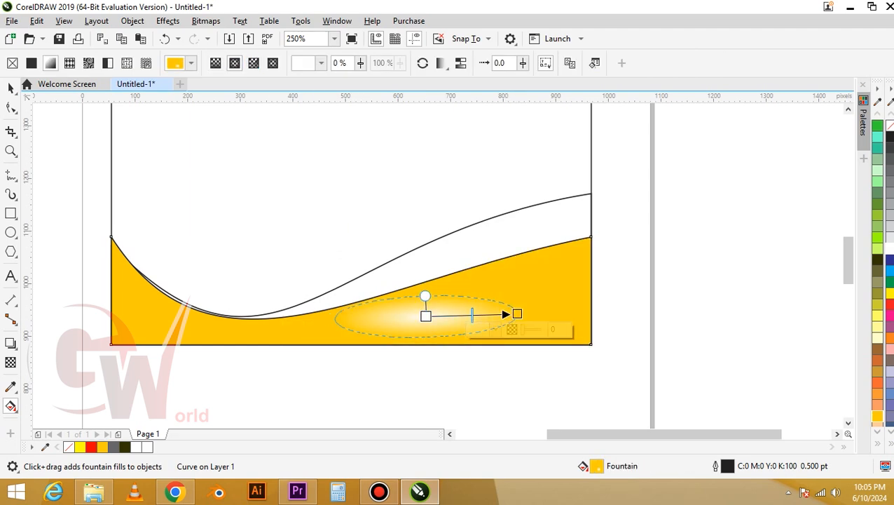
left_click_drag(425, 315, 375, 323)
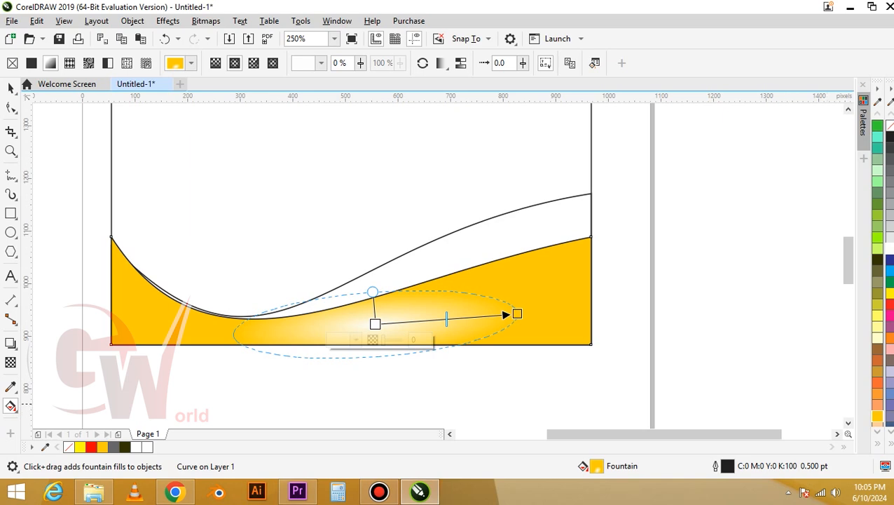
Step: Set the fountain fill's center color to amber and its outer end color to dark gold
left_click(877, 416)
left_click(517, 313)
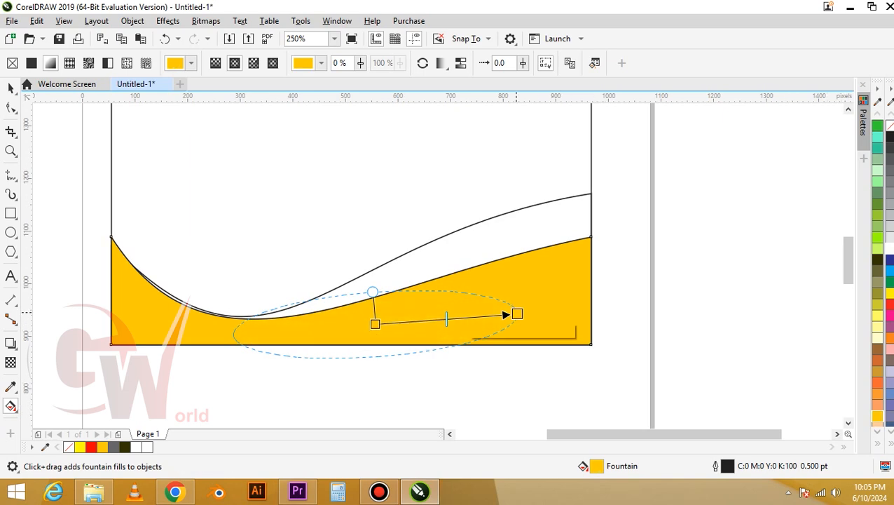
left_click(498, 328)
left_click(553, 193)
left_click_drag(553, 193, 555, 199)
left_click(321, 63)
Step: Tilt and reposition the fountain fill so its highlight follows the wave, and remove the shape's outline
left_click_drag(375, 323, 334, 322)
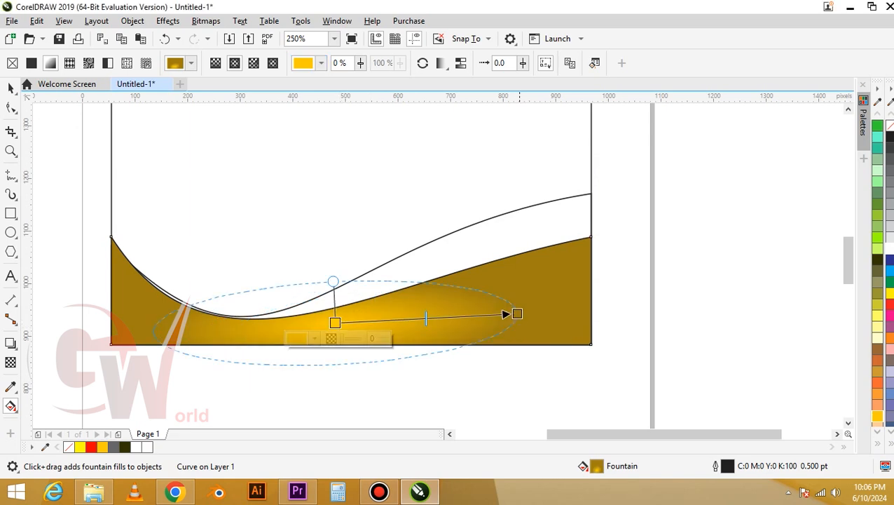
left_click_drag(517, 313, 569, 272)
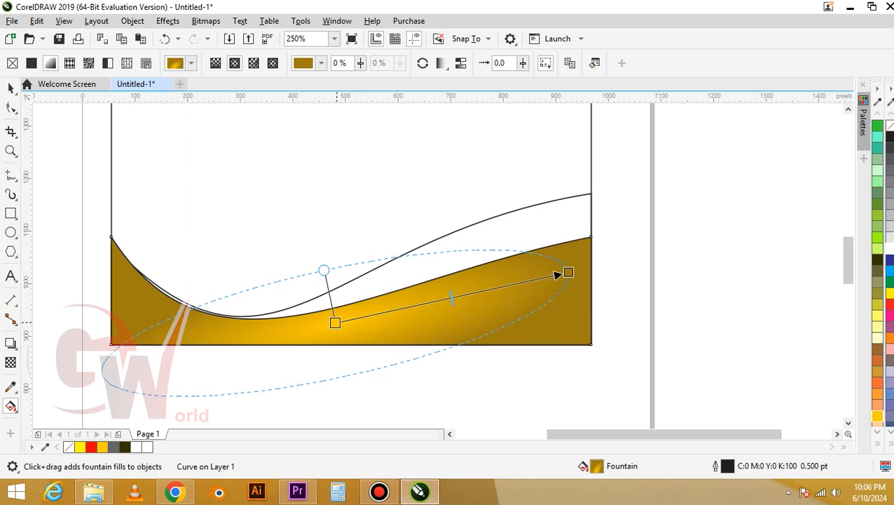
left_click_drag(335, 322, 358, 306)
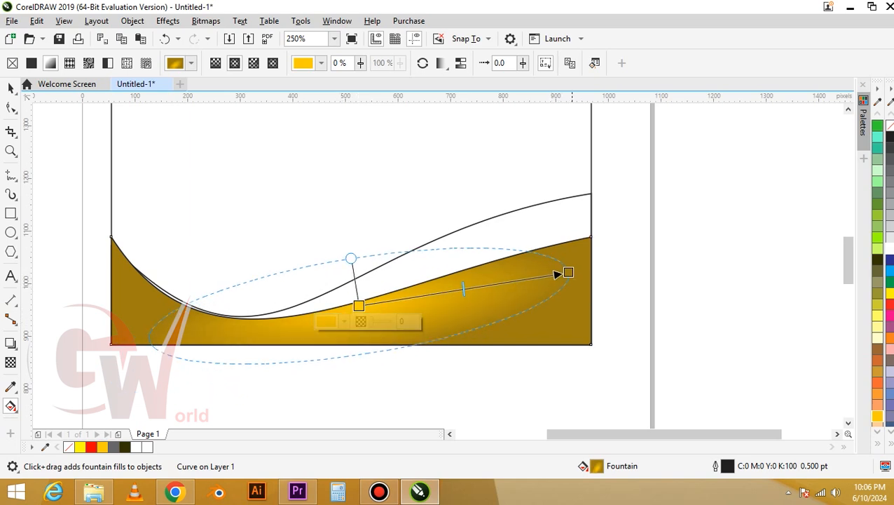
left_click_drag(569, 272, 541, 283)
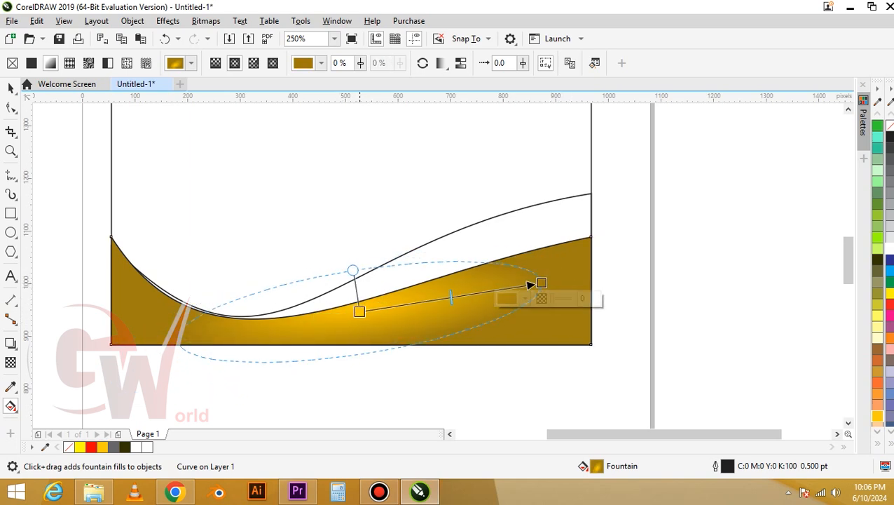
key("space")
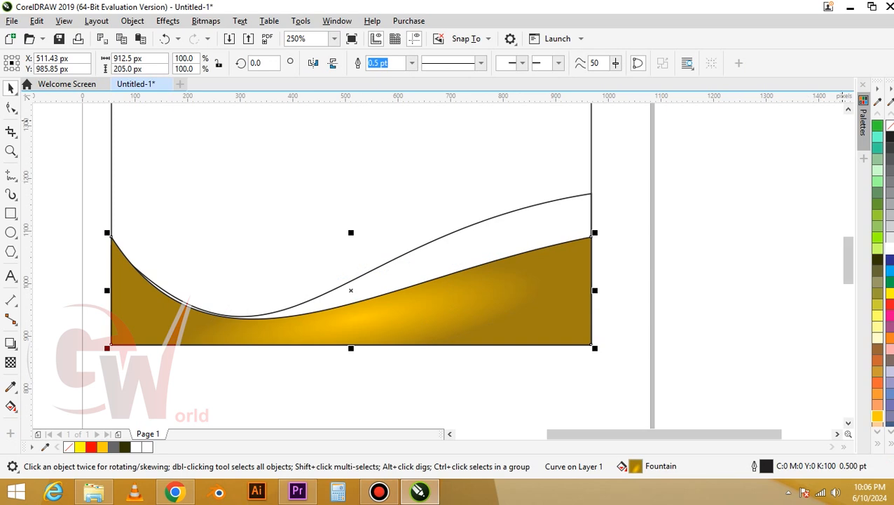
right_click(889, 125)
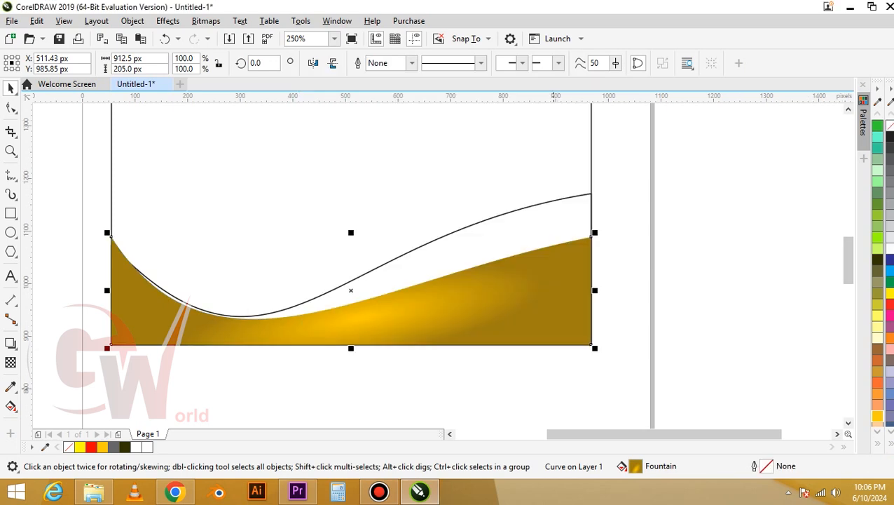
Step: Fill the taller wave shape behind the gold one with green (#00FF00)
left_click(545, 239)
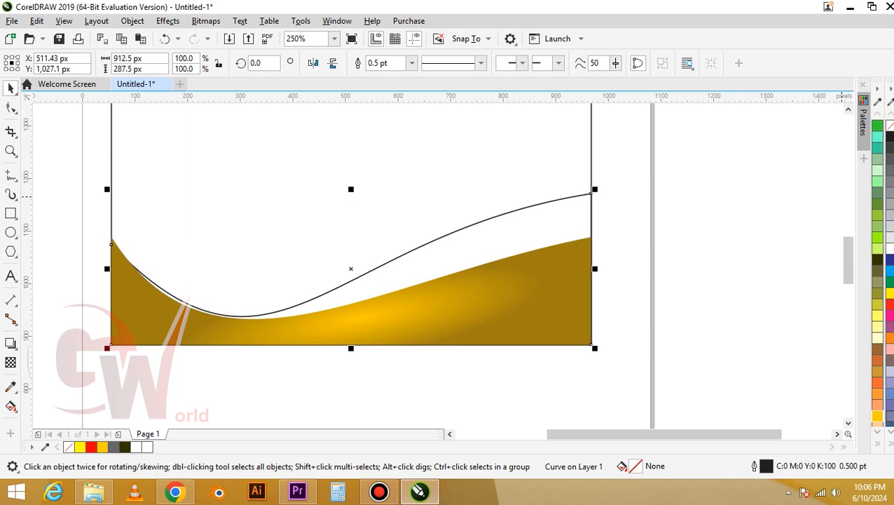
left_click(877, 442)
left_click(829, 269)
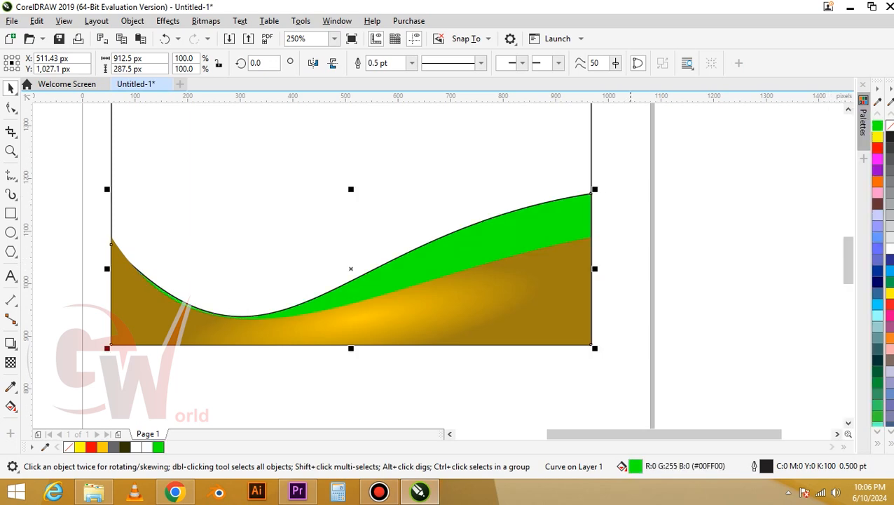
Step: Lower the green shape's upper-left node so its left part hides behind the gold wave
key("F10")
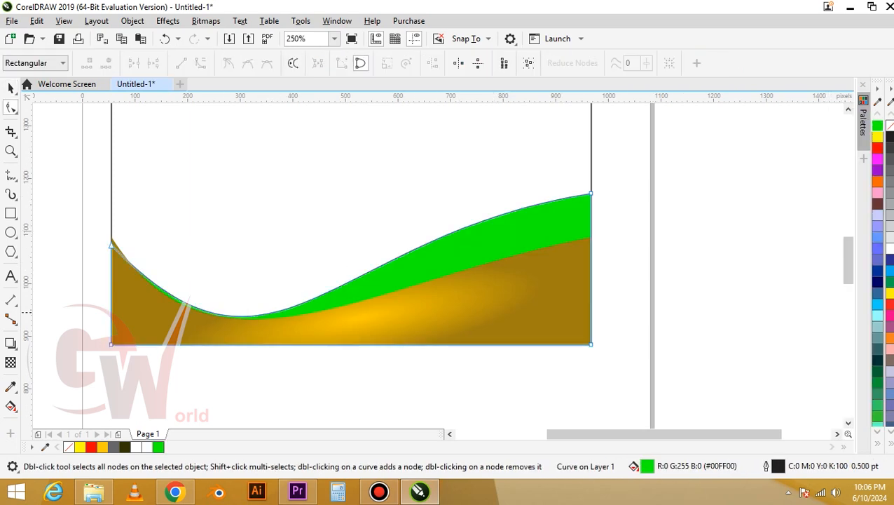
left_click(109, 242)
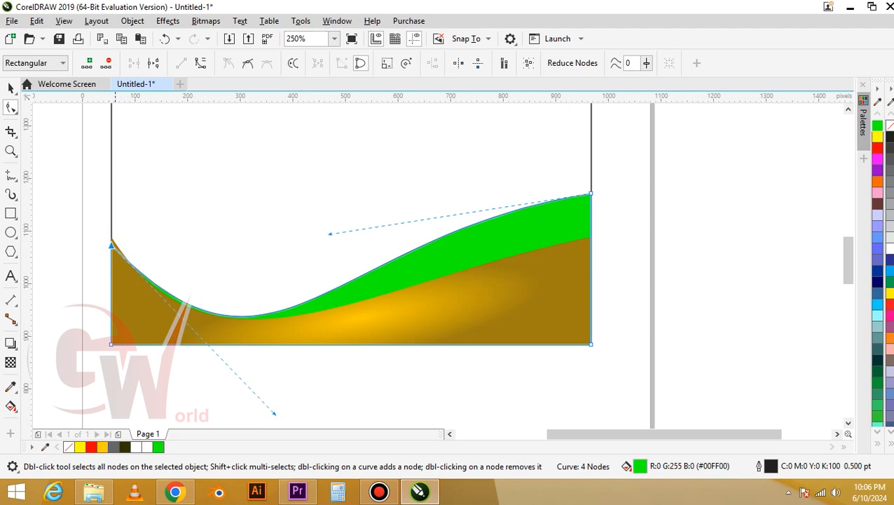
key("space")
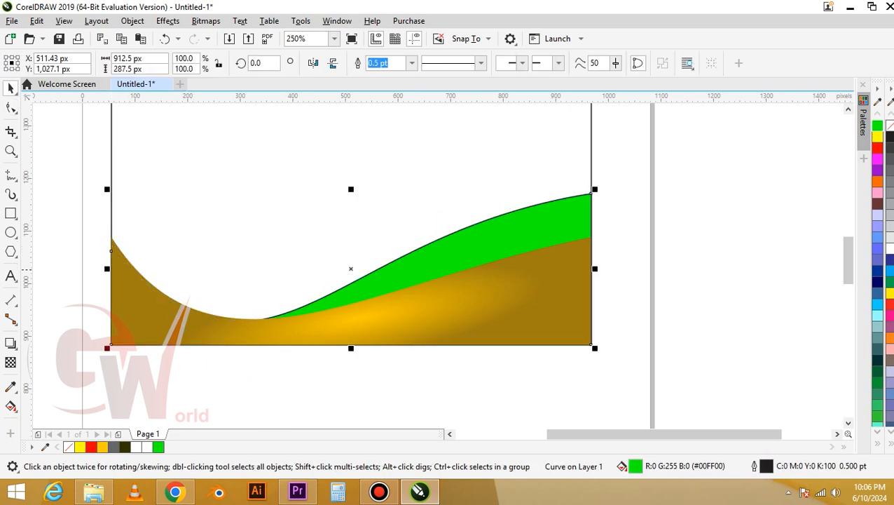
Step: Duplicate the green wave shape in place, undoing the trial move of the copy
key("h")
key("space")
key("KP_Add")
left_click_drag(435, 269, 437, 291)
key("ctrl+z")
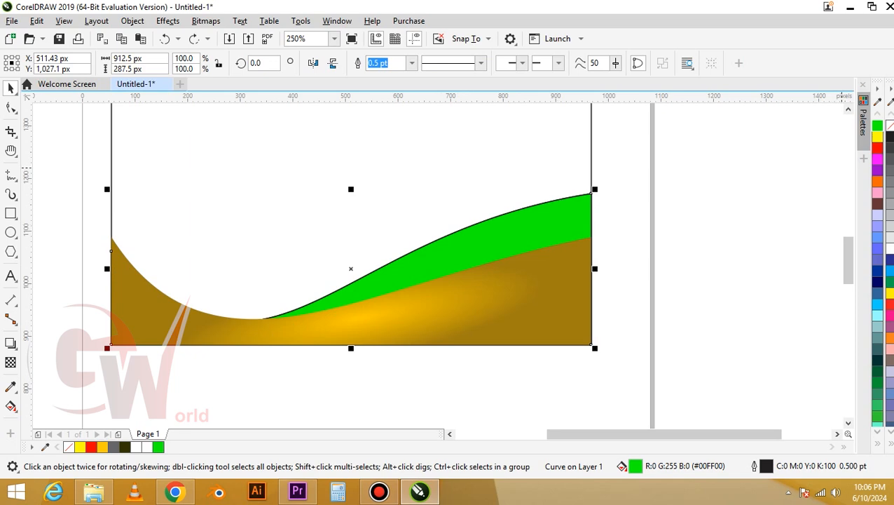
double_click(889, 124)
left_click(565, 389)
key("Escape")
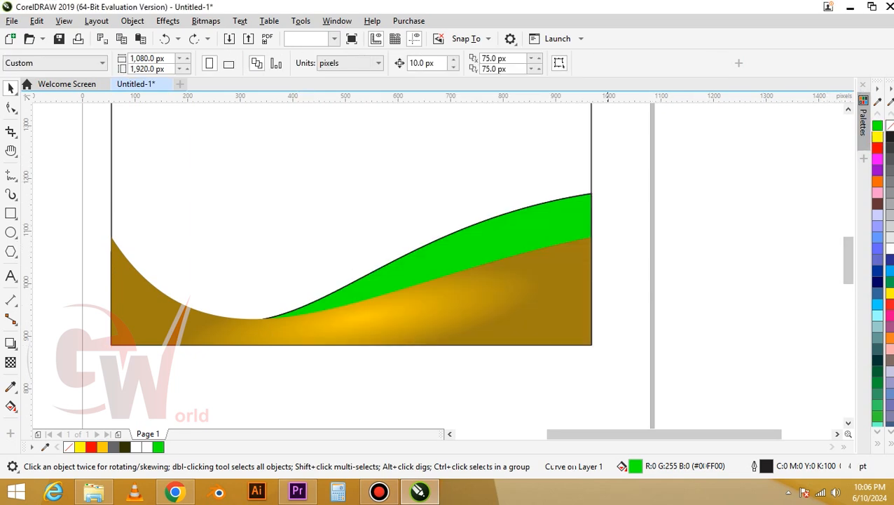
left_click(529, 223)
left_click_drag(528, 223, 545, 291)
key("ctrl+z")
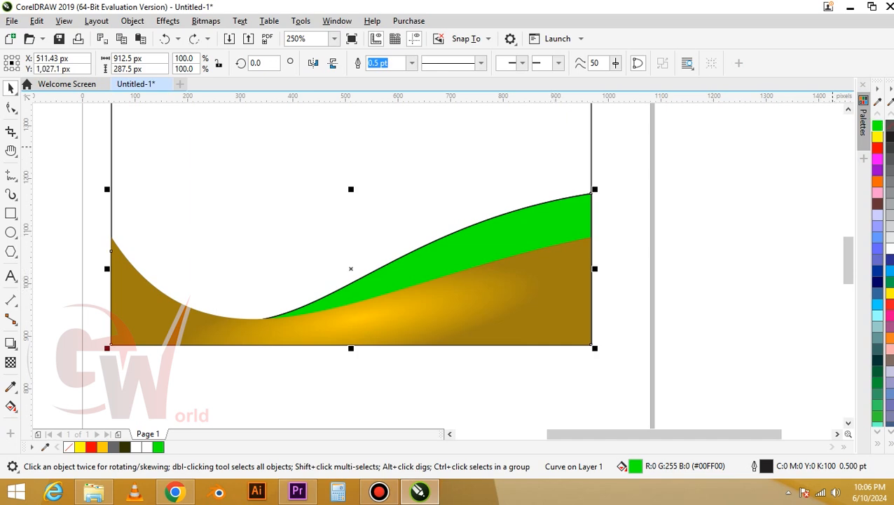
Step: Remove the outline from the green wave and the fill from its duplicate, undoing the trial move of the unfilled copy
right_click(889, 126)
key("Delete")
left_click(583, 235)
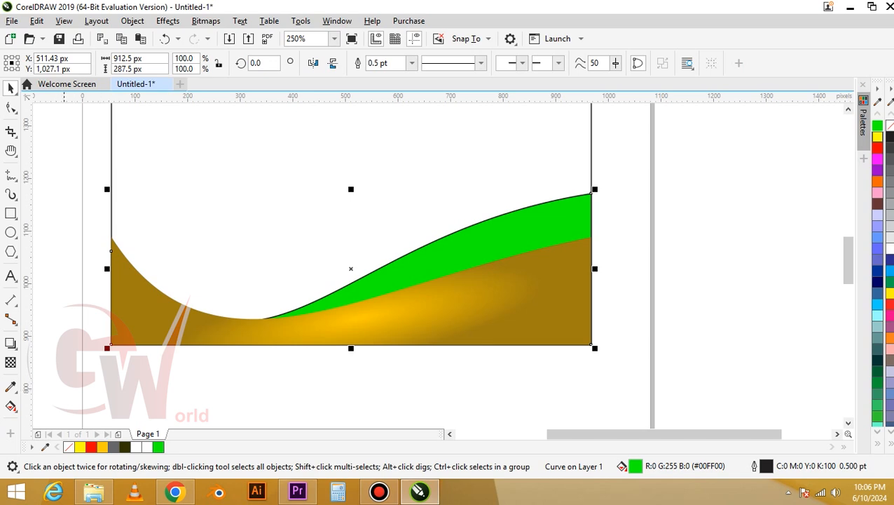
left_click(68, 446)
left_click_drag(442, 242, 403, 201)
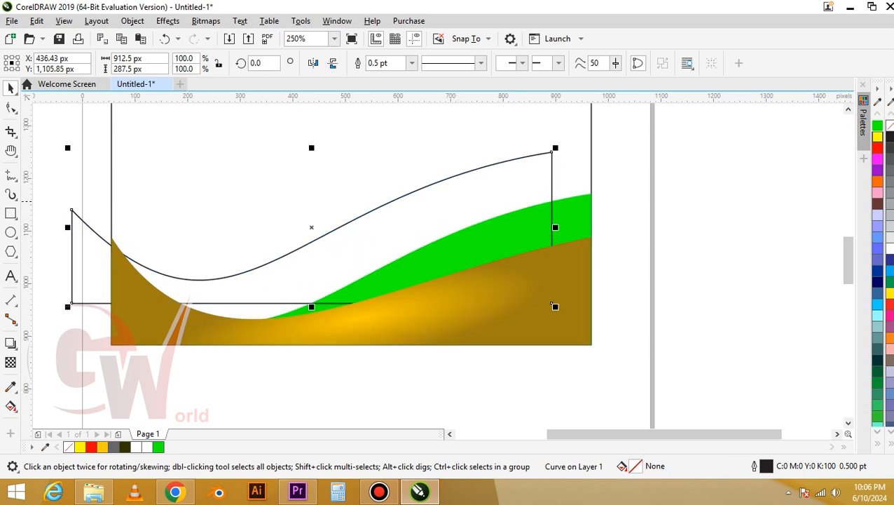
key("ctrl+z")
Step: Set the unfilled copy's outline width to 4 pt and convert the copy to a bitmap
left_click_drag(389, 63, 273, 63)
type("2")
key("Return")
type("4")
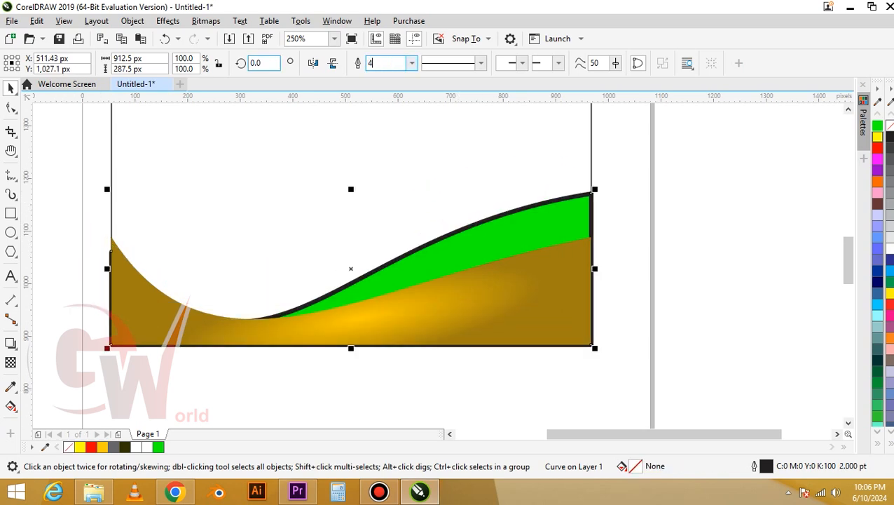
key("Return")
left_click(206, 20)
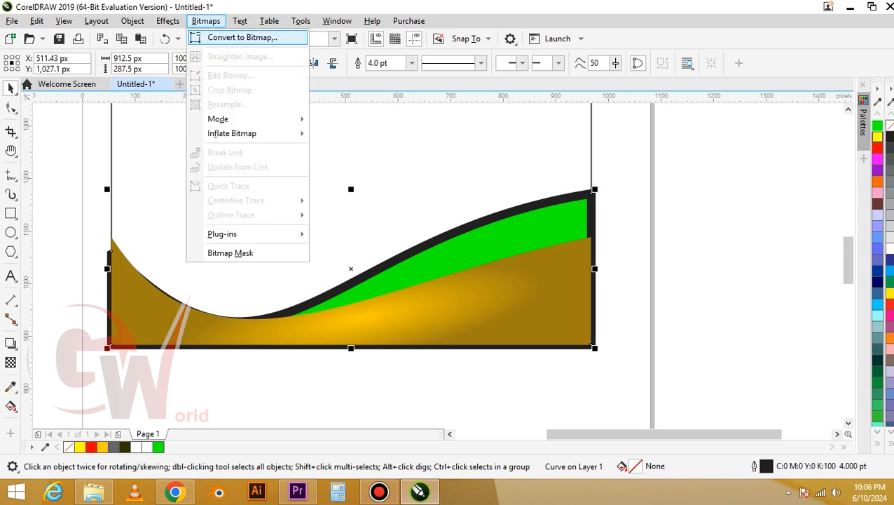
left_click(239, 36)
key("Return")
Step: Apply a blur effect to the black outline bitmap, softening it into a shadow around the green wave
left_click(206, 20)
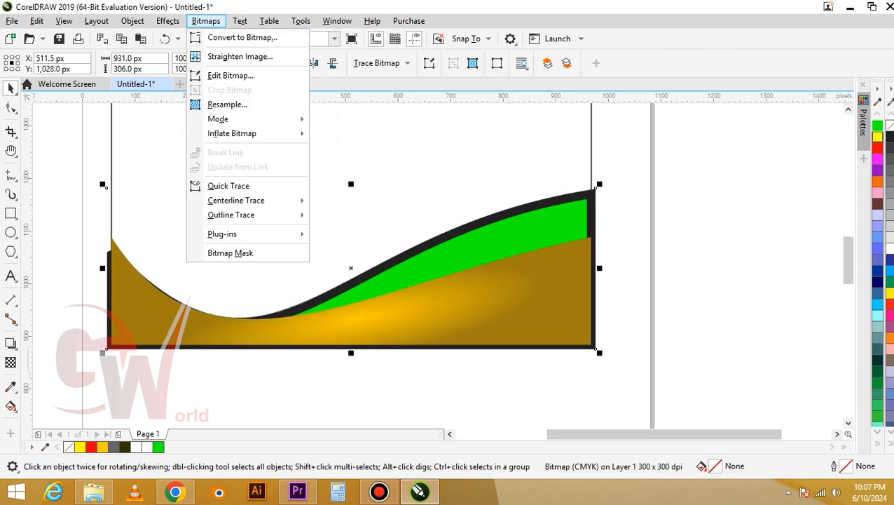
mouse_move(167, 21)
mouse_move(184, 99)
left_click(307, 116)
left_click_drag(307, 123, 281, 116)
left_click_drag(235, 152, 301, 152)
left_click(415, 185)
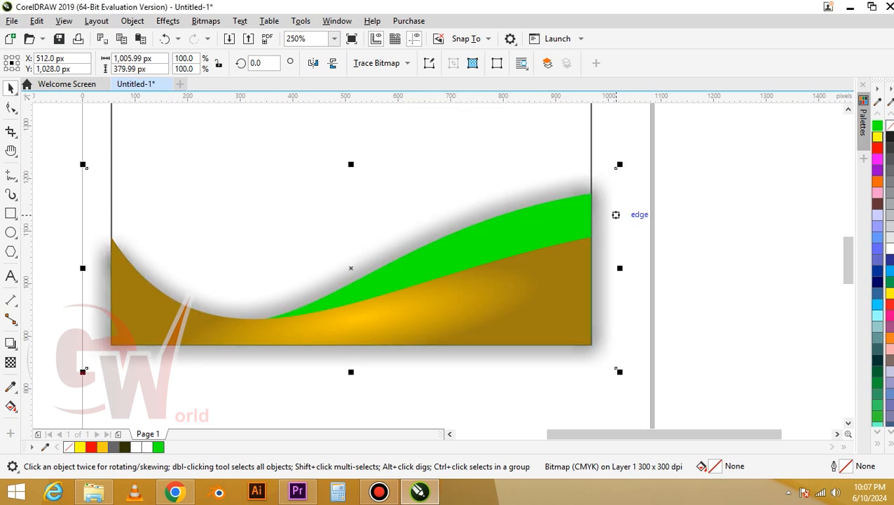
Step: PowerClip the blurred shadow bitmap inside the green wave shape
right_click(603, 214)
left_click(656, 277)
left_click(562, 164)
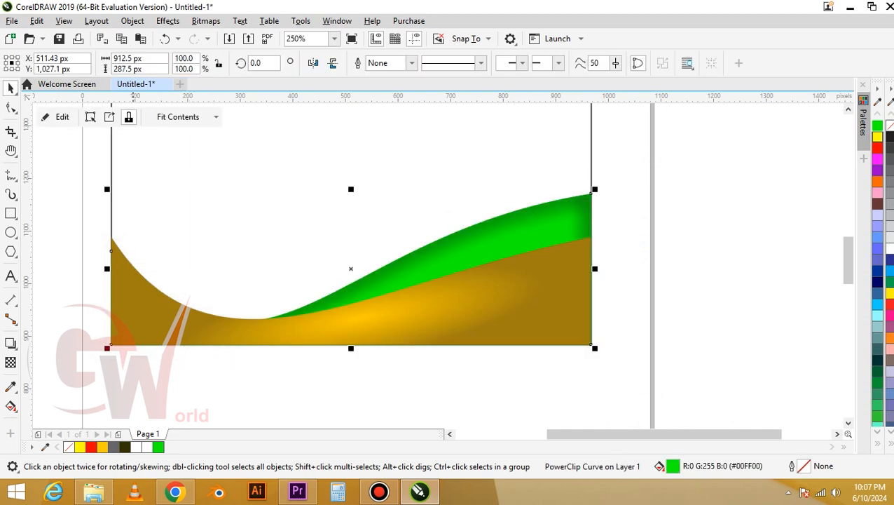
Step: Duplicate the gold wave in place and give the copy a Murky Green (#333300) outline with no fill
left_click(133, 294)
left_click_drag(143, 289, 137, 325)
right_click(136, 326)
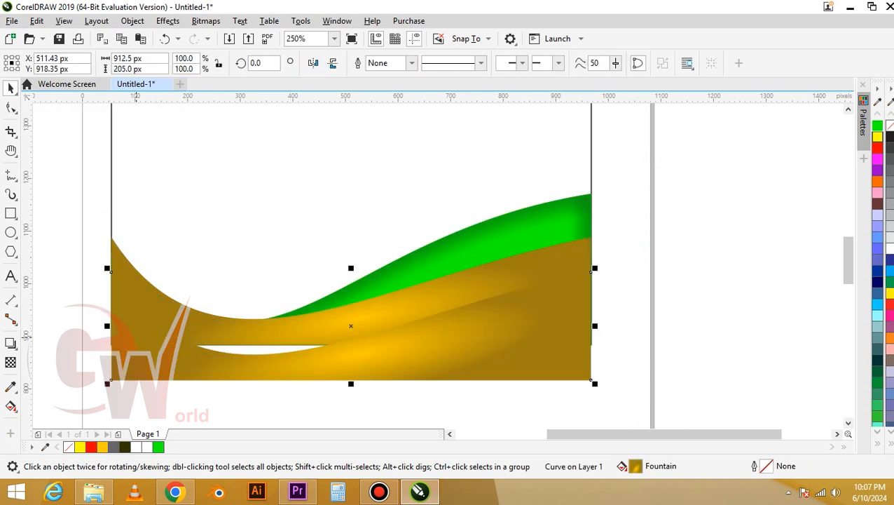
key("ctrl+z")
right_click(125, 447)
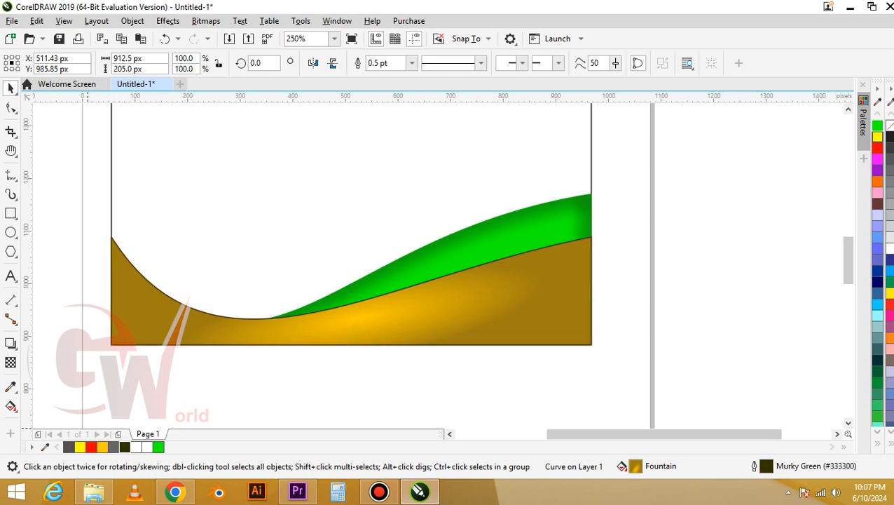
right_click(69, 446)
Step: Raise the outlined copy's upper-left node above the gold wave and lower both right-hand nodes slightly beyond the frame's edge
key("F10")
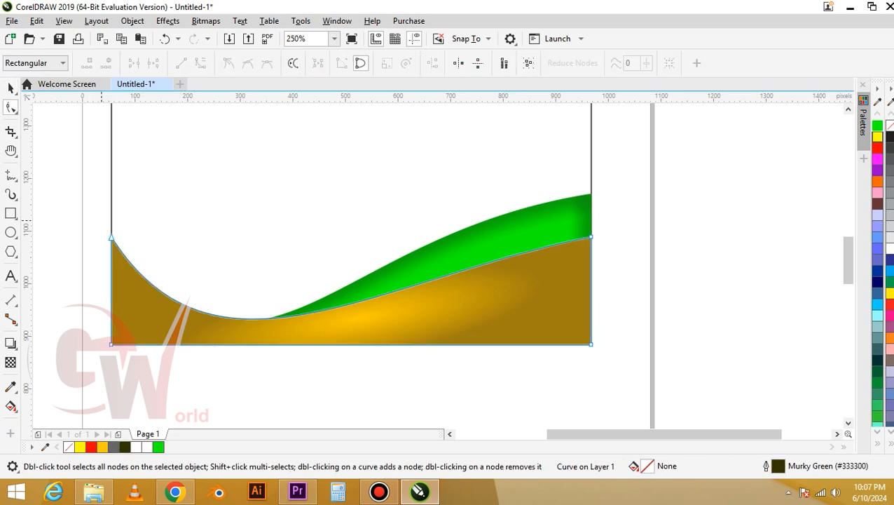
left_click_drag(111, 238, 111, 179)
mouse_move(642, 210)
left_mouse_down()
mouse_move(577, 251)
mouse_move(591, 247)
mouse_move(590, 291)
left_mouse_up()
left_click_drag(625, 258, 558, 362)
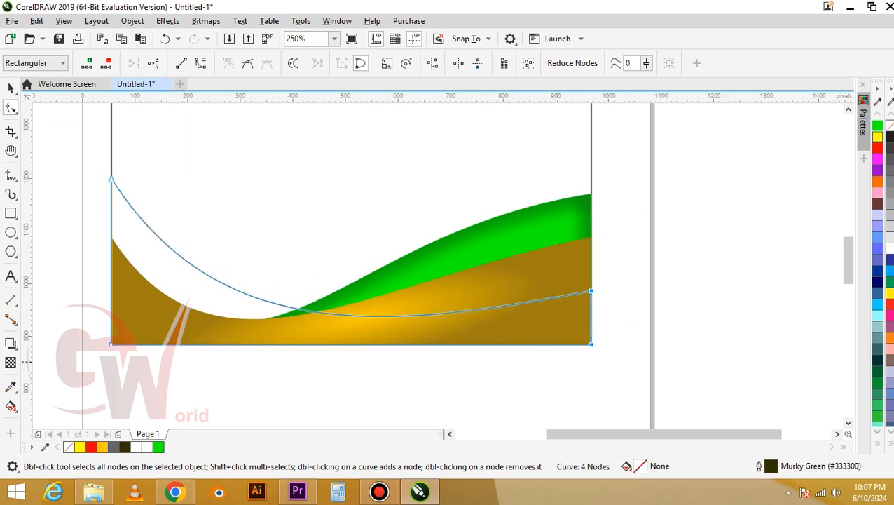
left_click_drag(591, 290, 596, 314)
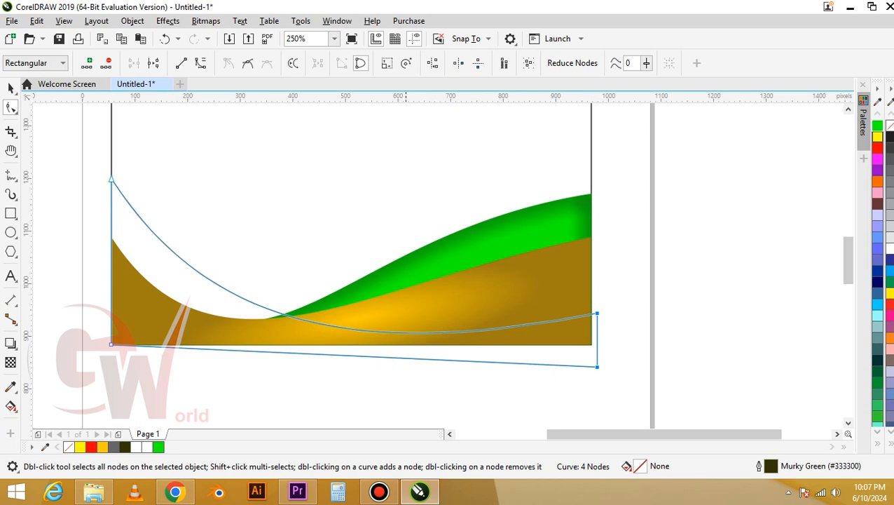
Step: Add a node midway along the copy's curve, move it slightly upward, and fill the shape with red (#FF0000)
double_click(367, 330)
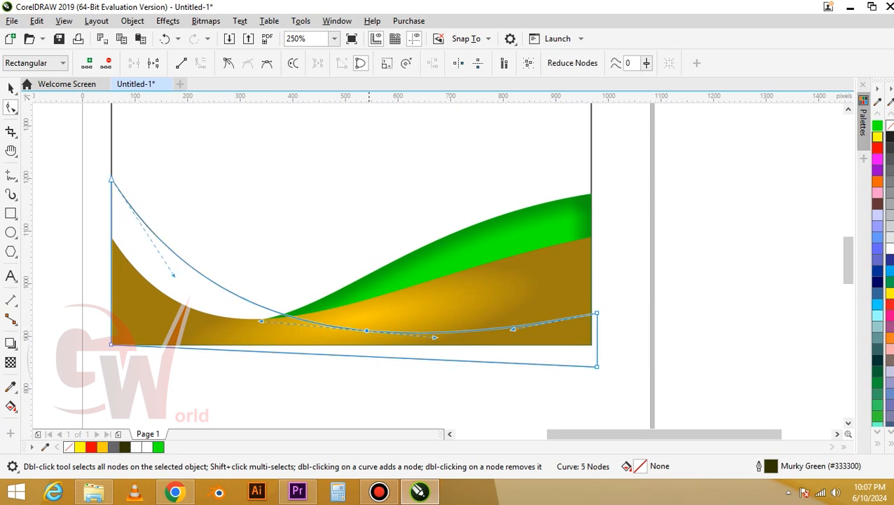
mouse_move(366, 330)
left_mouse_down()
mouse_move(350, 337)
mouse_move(356, 325)
left_mouse_up()
key("space")
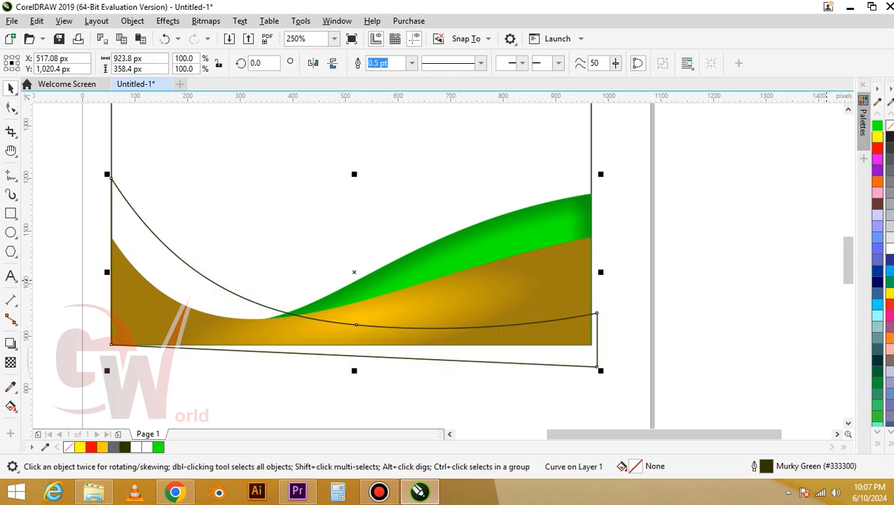
left_click(877, 147)
right_click(280, 322)
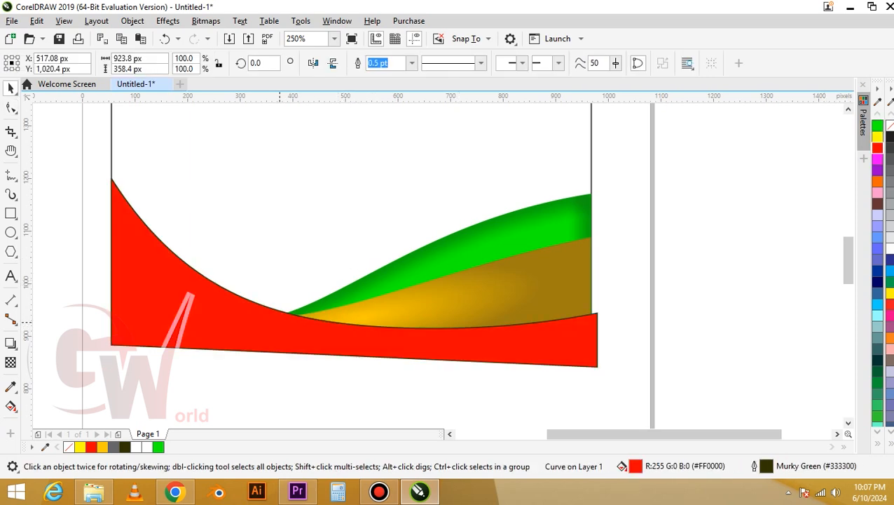
Step: Try a red-to-white fountain fill across the left part of the red wave, and undo it
left_click(280, 323)
key("g")
left_click_drag(176, 304, 248, 321)
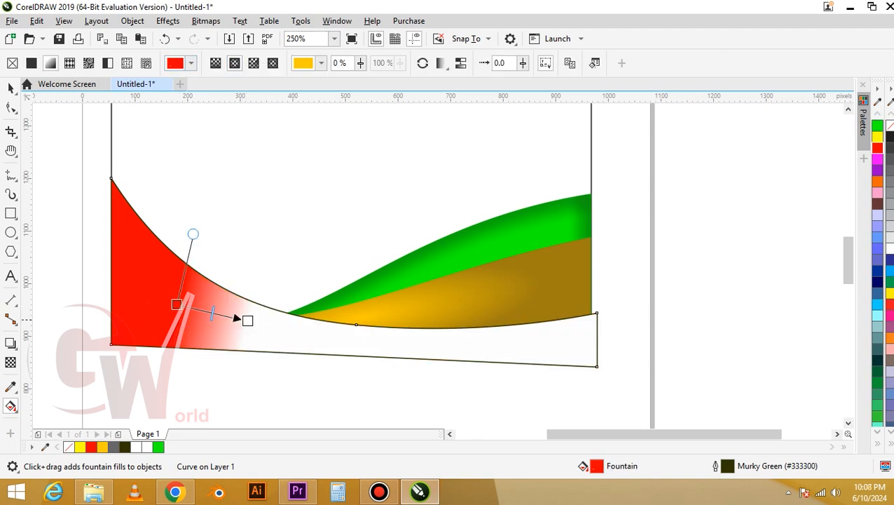
key("space")
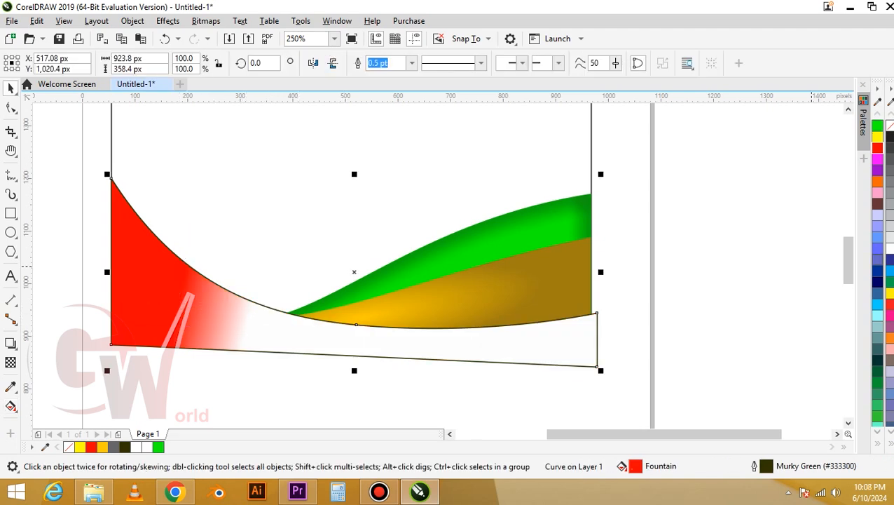
key("ctrl+z")
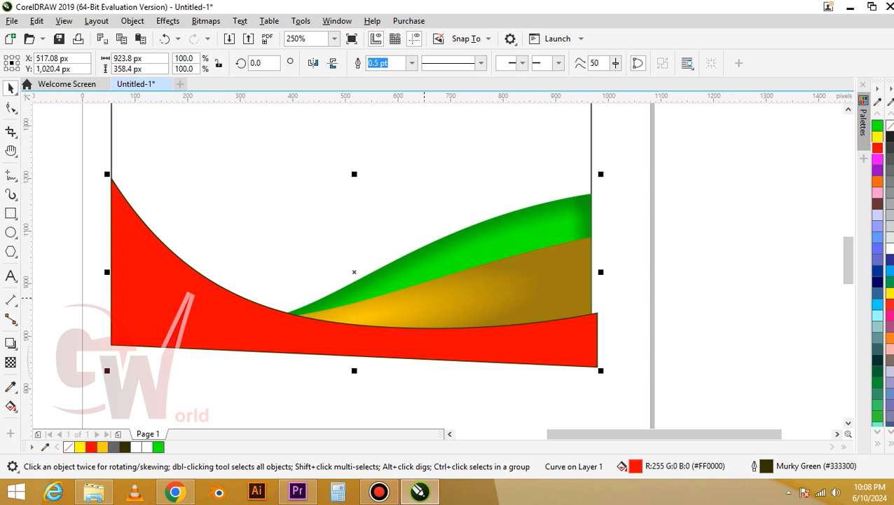
Step: Remove the red wave's outline and duplicate the shape in place as an unfilled copy with a 0.5 pt black outline
right_click(890, 126)
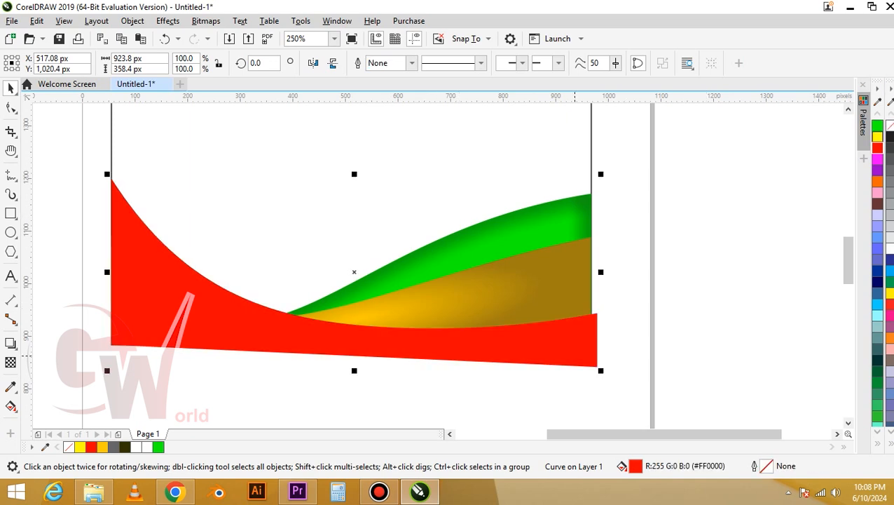
left_click_drag(564, 353, 558, 387)
right_click(558, 388)
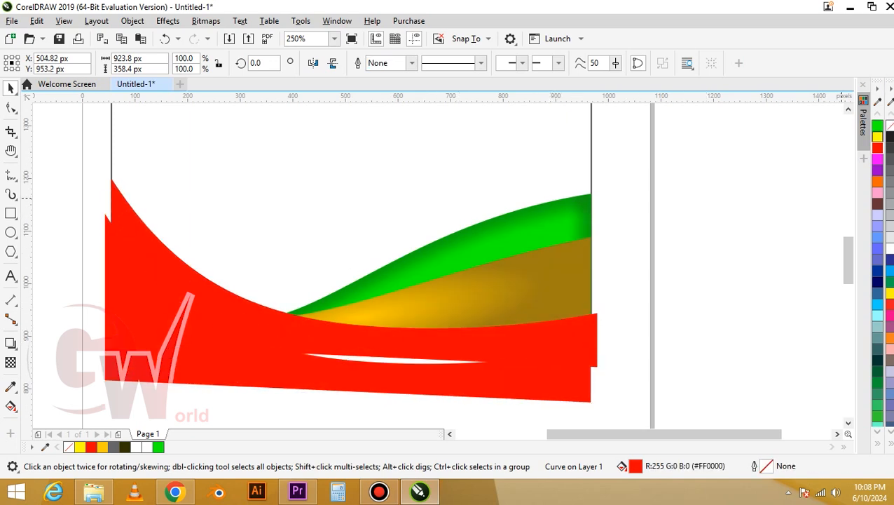
key("ctrl+z")
key("ctrl+z")
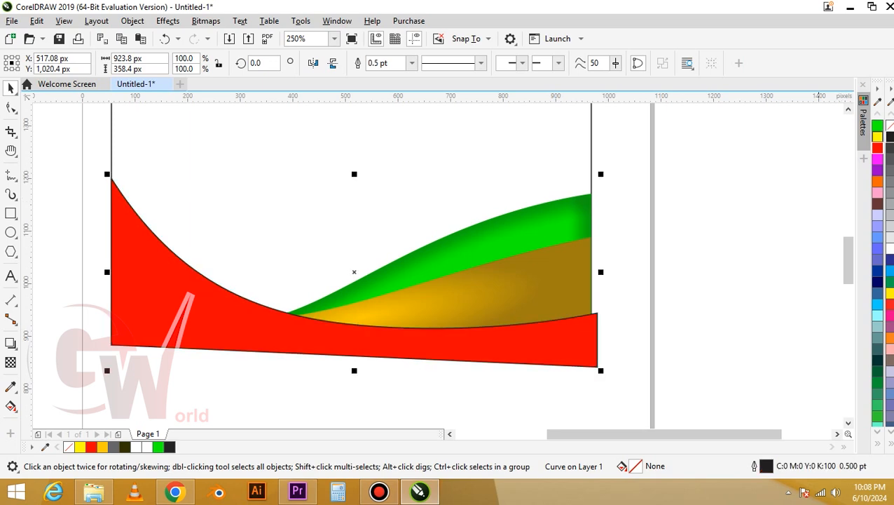
Step: Set the unfilled red-wave copy's outline width to 2 pt and convert the copy to a bitmap
left_click_drag(394, 63, 270, 63)
type("2")
key("Return")
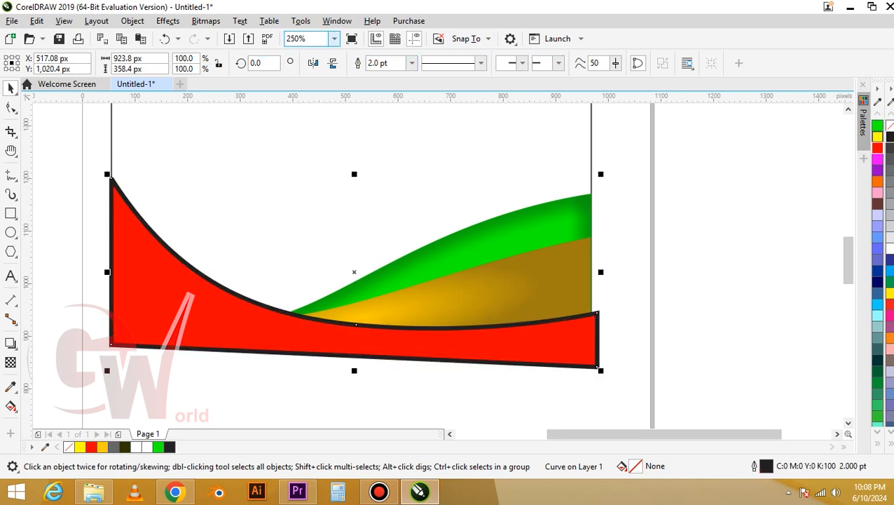
left_click(207, 20)
left_click(235, 36)
left_click(463, 315)
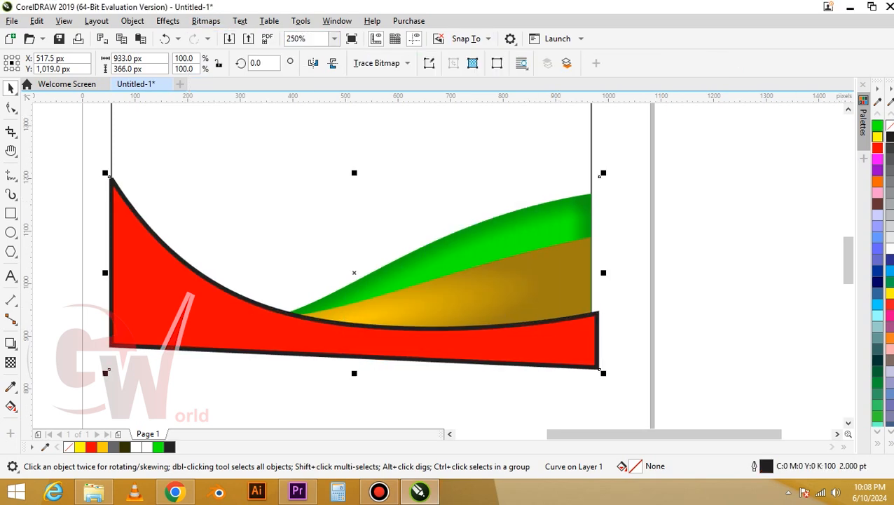
Step: Apply a blur effect to the new outline bitmap, softening it into a shadow around the red wave
left_click(168, 21)
mouse_move(180, 99)
left_click(302, 129)
left_click_drag(415, 234, 406, 234)
left_click(528, 267)
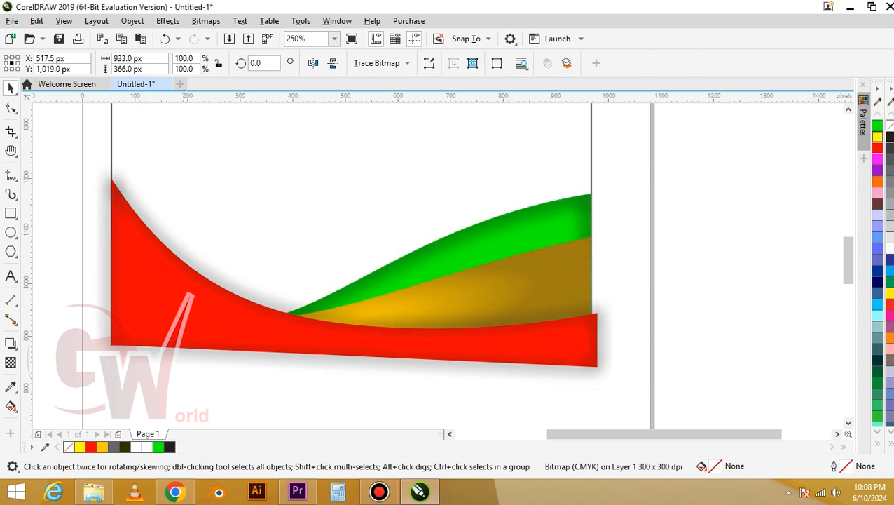
Step: Bring the gold wave to the front of the red wave and its shadow
key("ctrl+a")
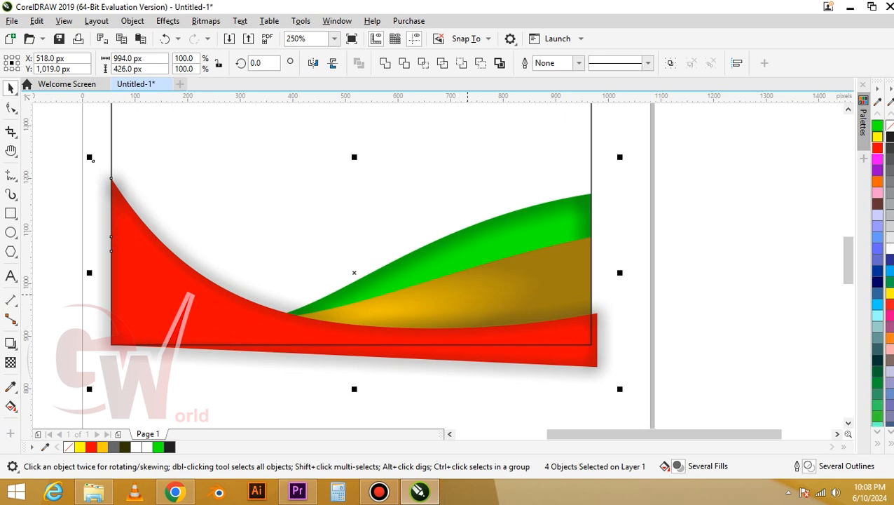
left_click(469, 325)
key("shift+Page_Up")
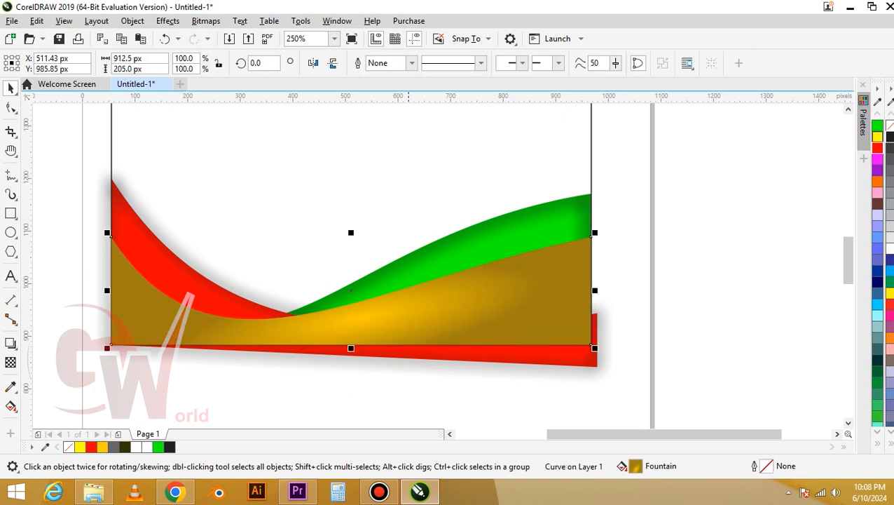
Step: Select all the wave shapes with the shadow bitmap and PowerClip them inside the large rectangle
left_click(242, 246)
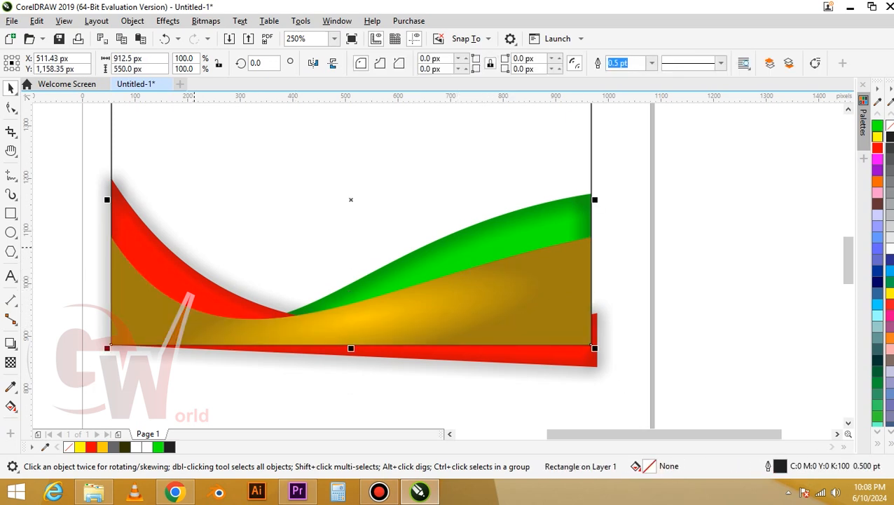
scroll(257, 234, "down", 1)
left_click_drag(125, 148, 538, 353)
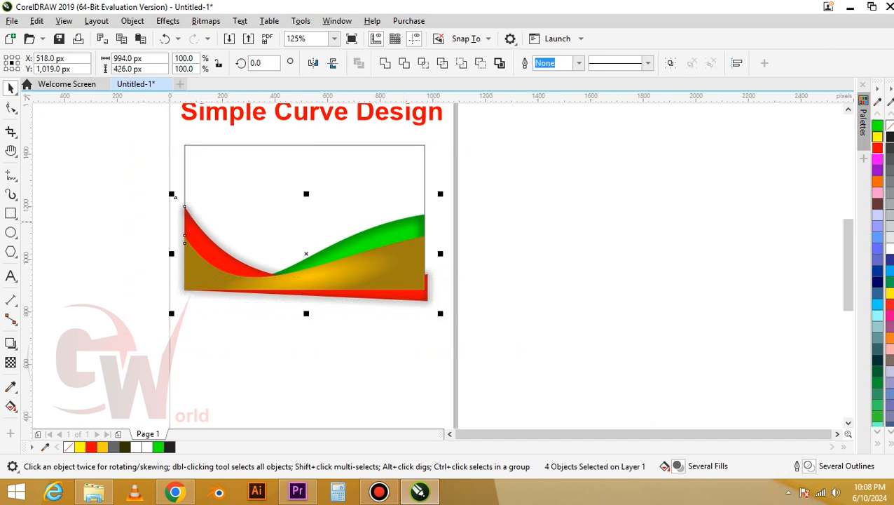
right_click(346, 271)
left_click(393, 297)
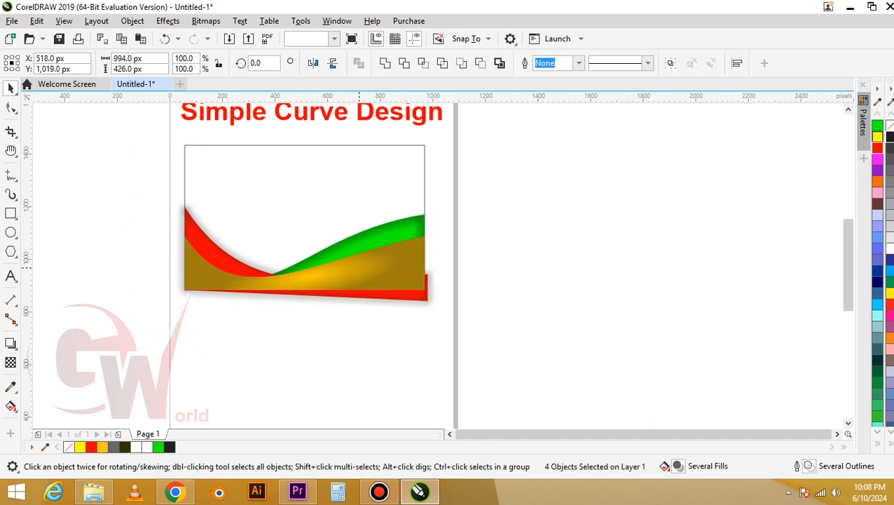
left_click(267, 230)
Step: Edit the rectangle's clipped contents to send the red wave and its shadow behind the green wave, and finish editing
scroll(247, 267, "up", 1)
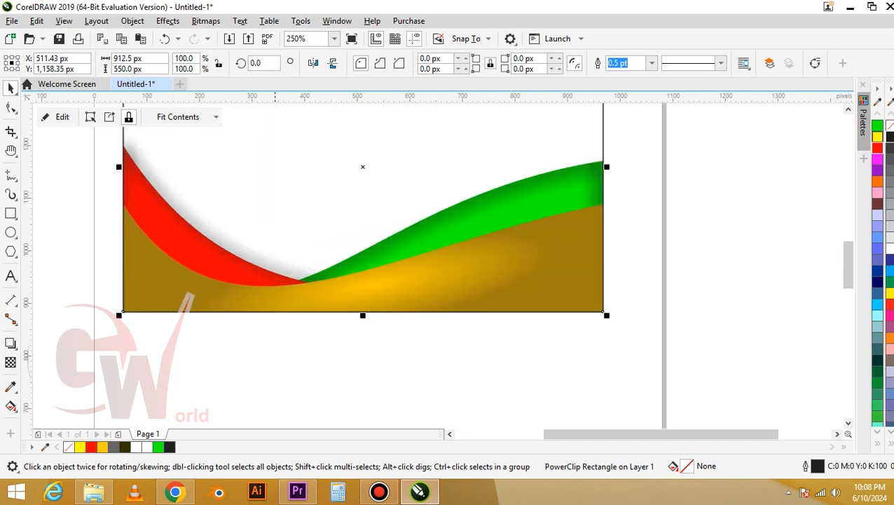
double_click(275, 287)
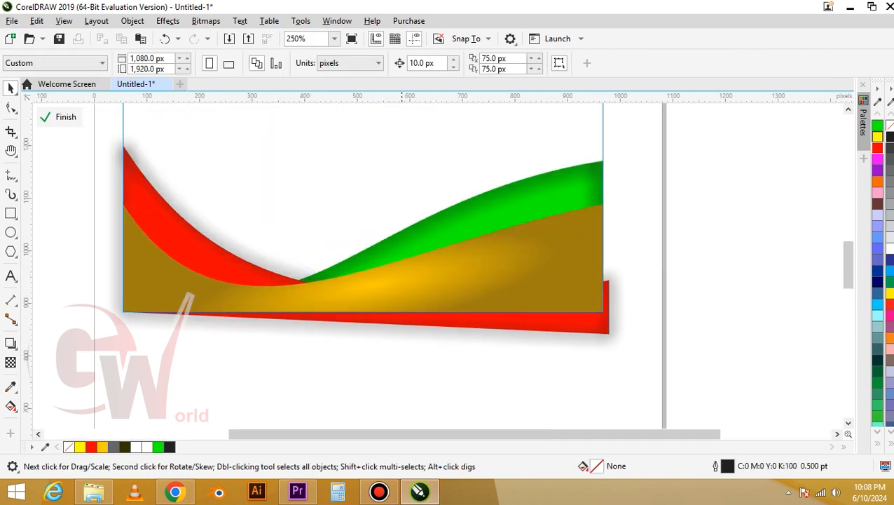
left_click(404, 334)
left_click(421, 320, "shift")
key("shift+Page_Down")
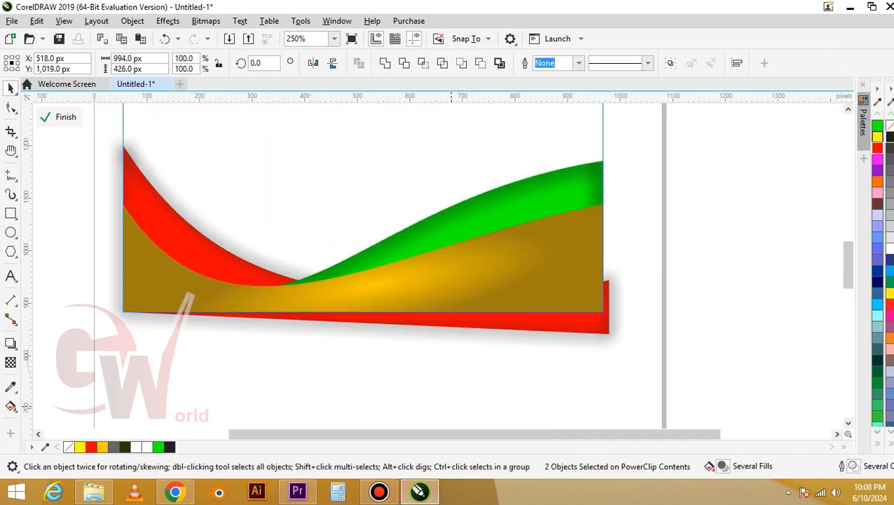
left_click(397, 377)
left_click(395, 375, "ctrl")
scroll(396, 375, "down", 1)
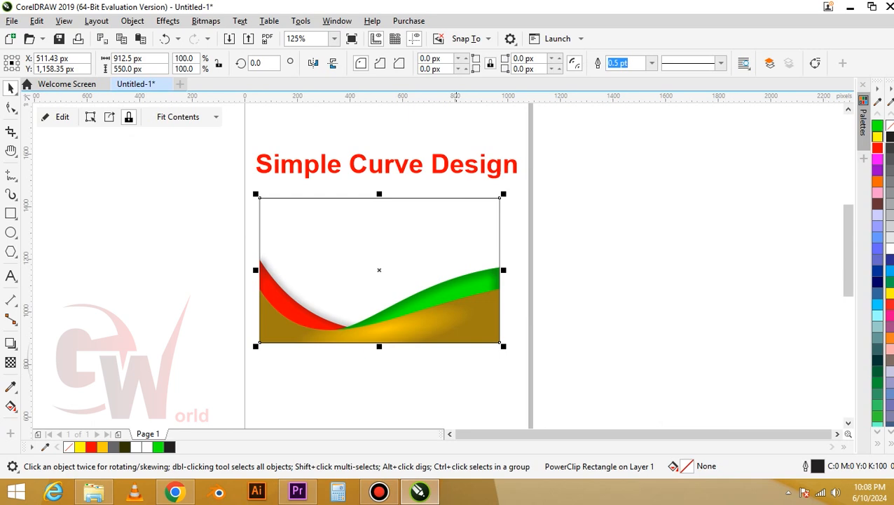
key("Escape")
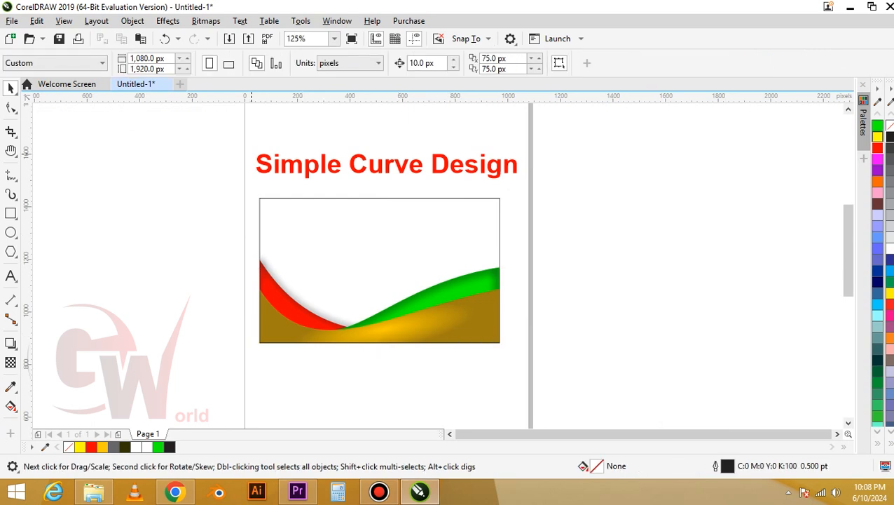